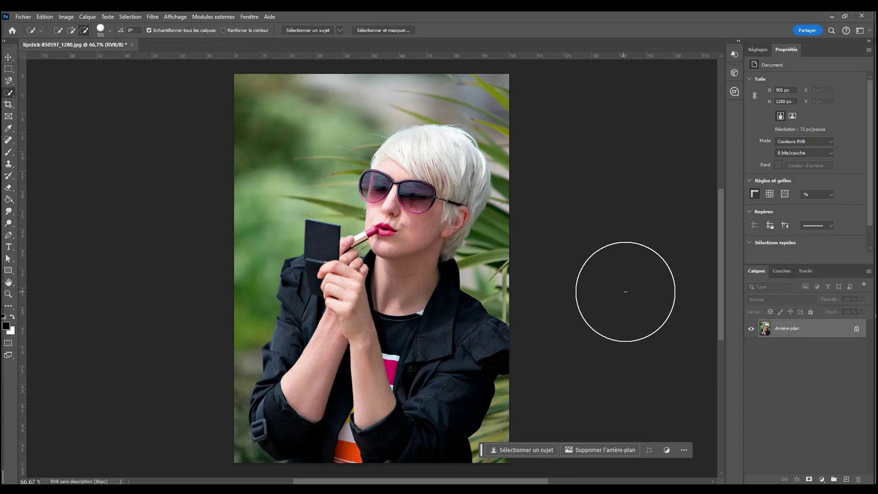
# Duplicate the Arrière-plan layer of the lipstick portrait and hide the original layer
pyautogui.moveTo(839, 330); pyautogui.dragTo(846, 479)
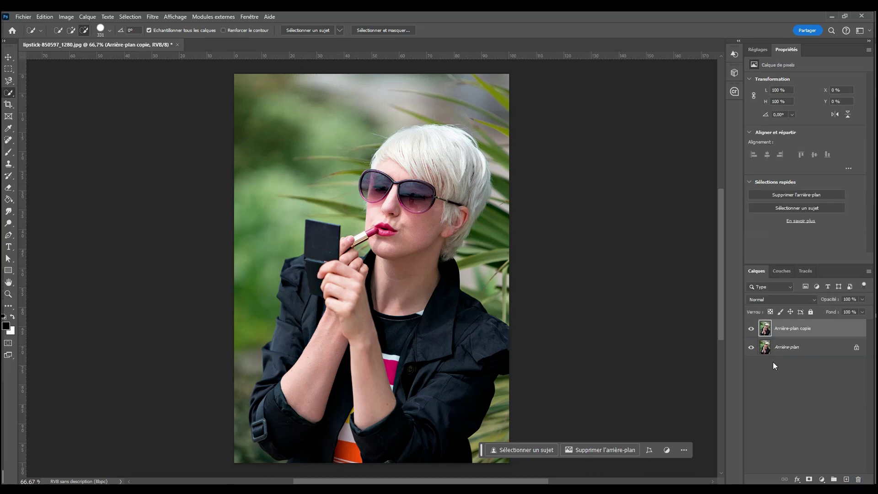
pyautogui.click(751, 348)
# Try a Field Blur on the duplicated layer with the initial pin's blur set to 4 px
pyautogui.click(153, 17)
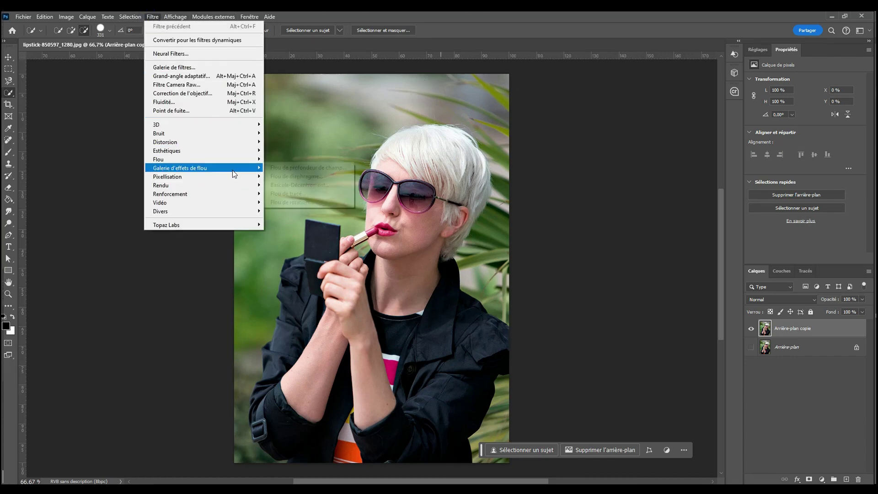
pyautogui.moveTo(233, 171)
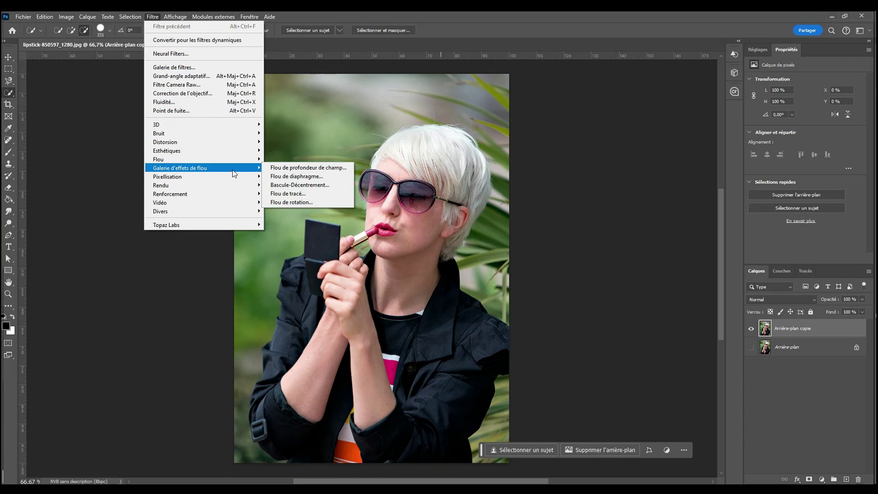
pyautogui.click(318, 172)
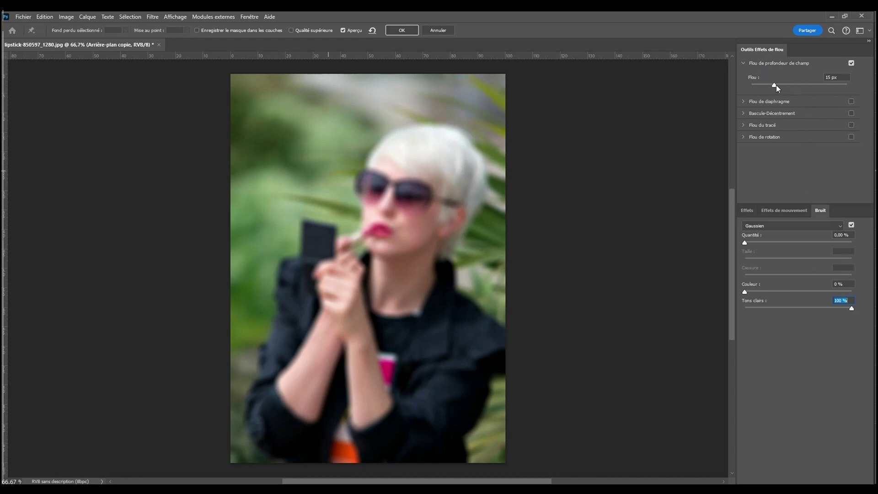
pyautogui.moveTo(776, 85)
pyautogui.mouseDown()
pyautogui.moveTo(759, 85)
pyautogui.moveTo(797, 89)
pyautogui.moveTo(789, 94)
pyautogui.moveTo(819, 86)
pyautogui.moveTo(759, 85)
pyautogui.mouseUp()
pyautogui.click(837, 78)
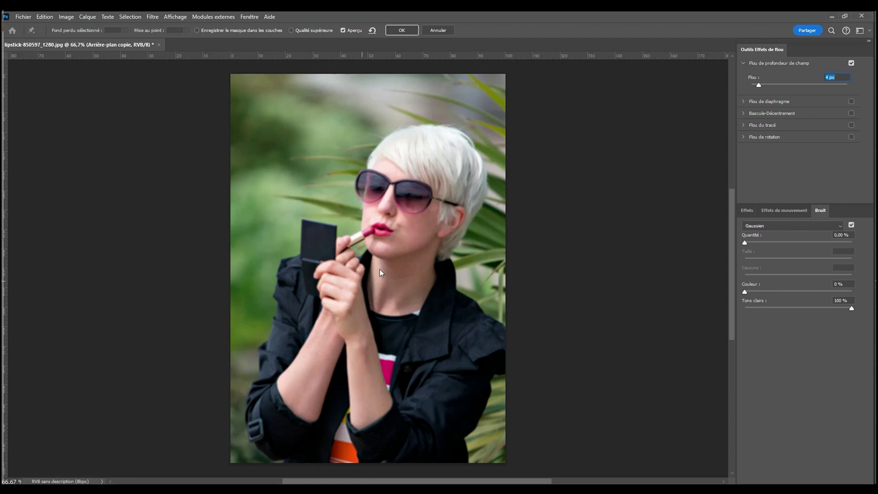
# Add a blur pin over the lower part of the portrait, raise its blur to 167 px, and reposition it near the forearms
pyautogui.click(364, 410)
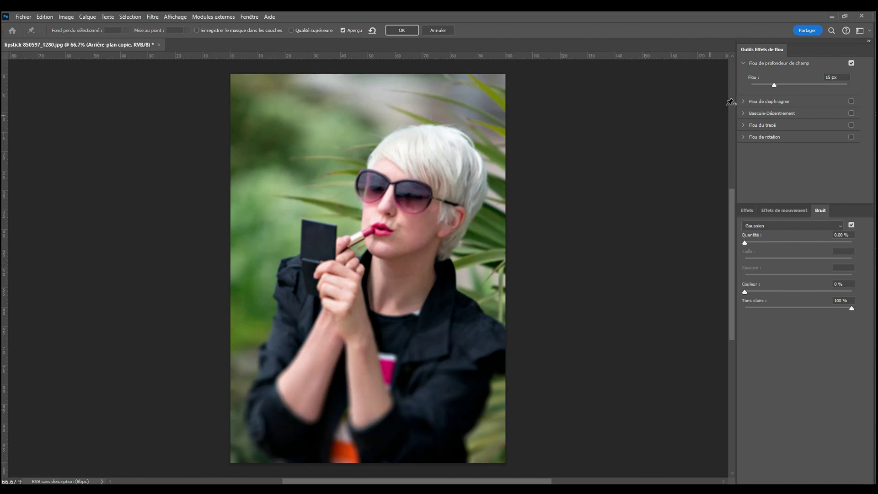
pyautogui.moveTo(776, 84); pyautogui.dragTo(813, 109)
pyautogui.moveTo(362, 349); pyautogui.dragTo(376, 392)
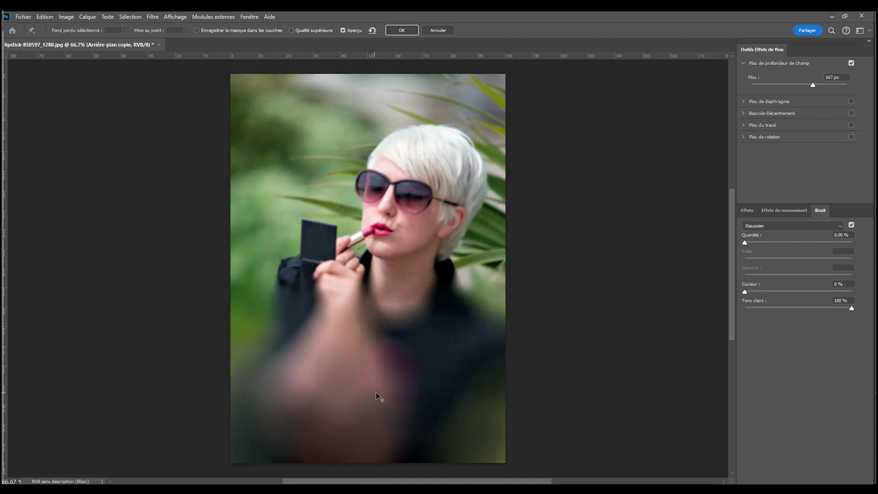
# Try one pin with less blur in the photo's upper-left corner and another with more blur over the forearms
pyautogui.click(245, 78)
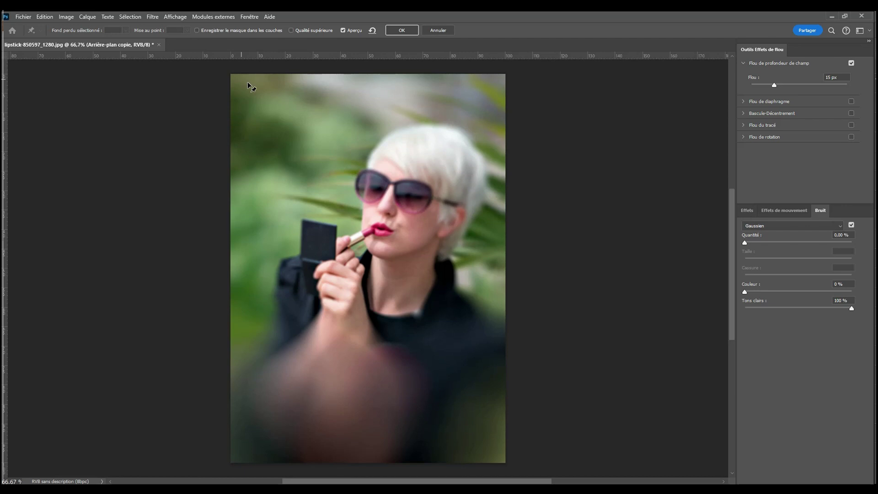
pyautogui.moveTo(783, 86); pyautogui.dragTo(750, 101)
pyautogui.click(384, 394)
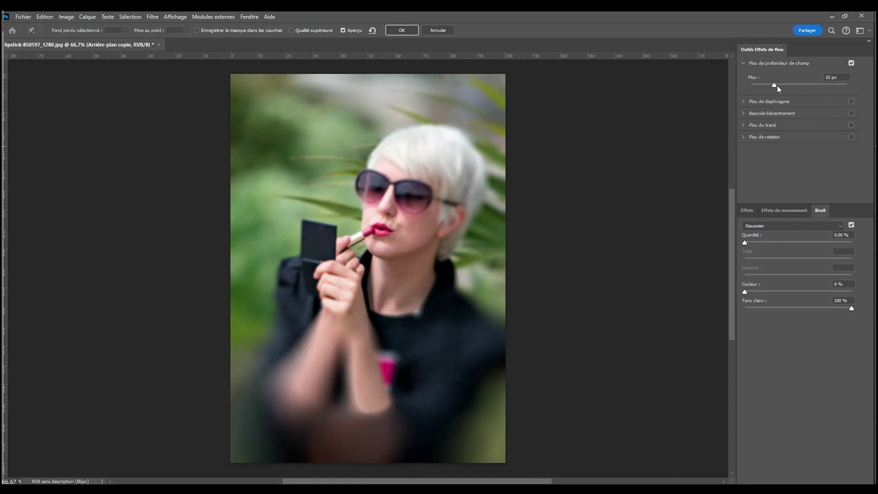
pyautogui.moveTo(792, 85); pyautogui.dragTo(807, 103)
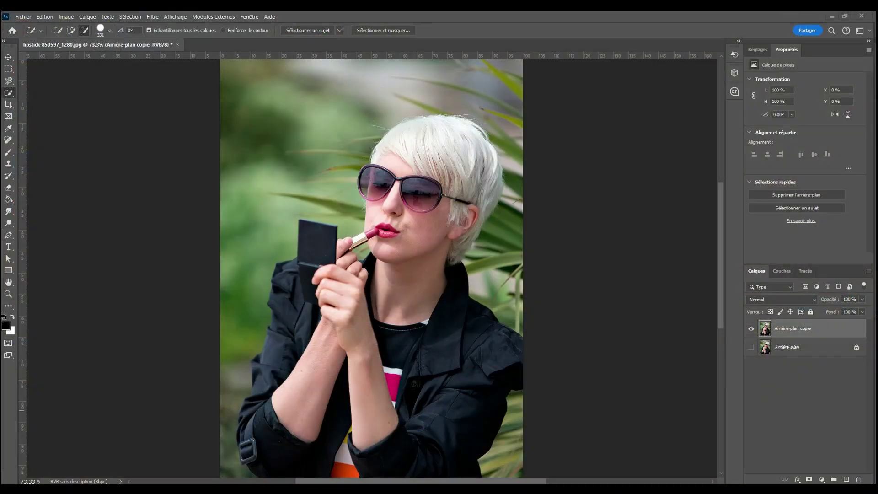
# Open the image Restaurant.jpg in its own document
pyautogui.moveTo(877, 425); pyautogui.dragTo(783, 429)
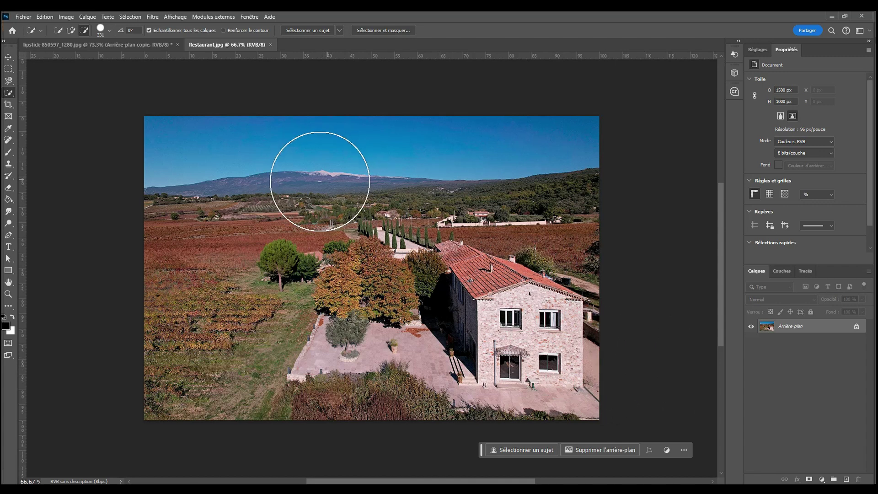
# Try a Field Blur on the restaurant photo with a 0 px blur pin on the stone house
pyautogui.click(154, 18)
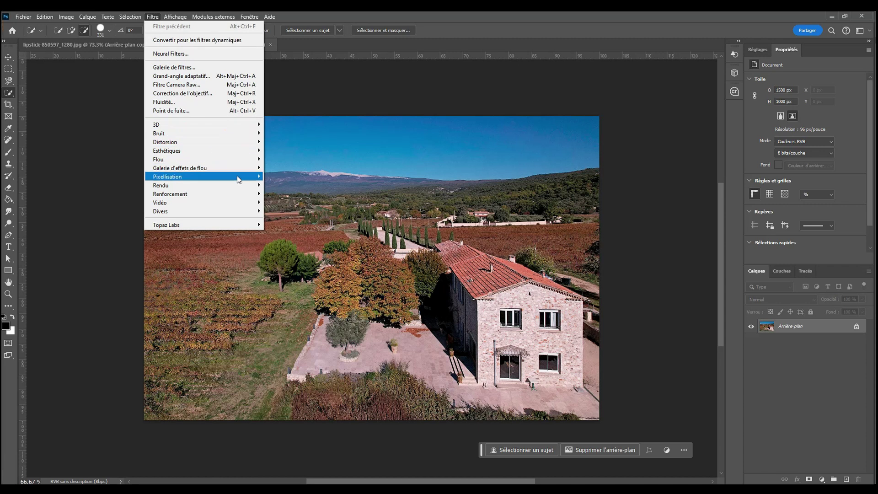
pyautogui.moveTo(240, 169)
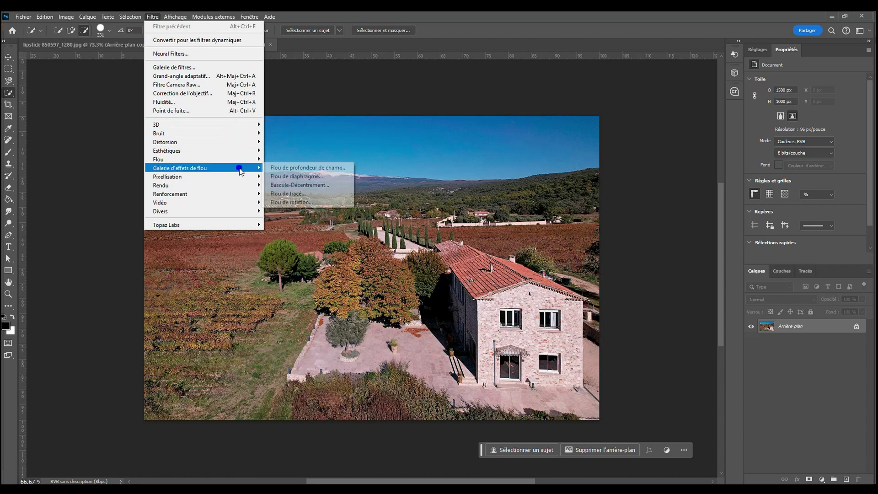
pyautogui.click(344, 169)
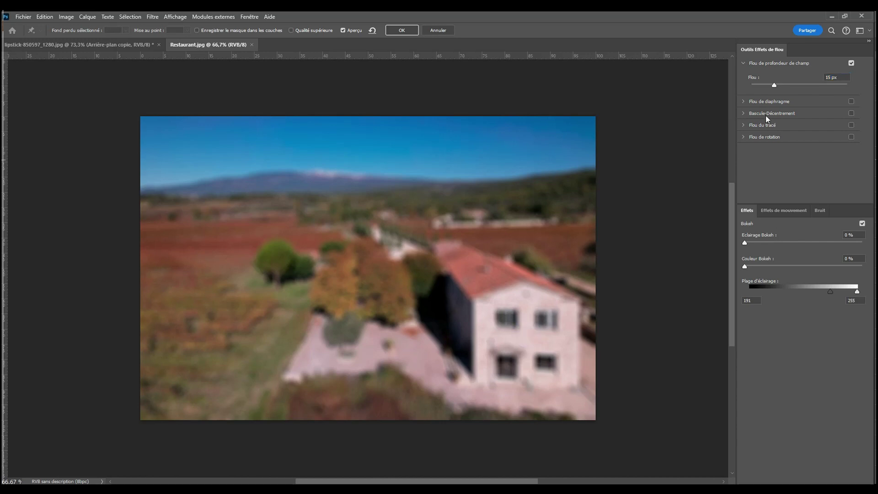
pyautogui.moveTo(776, 84); pyautogui.dragTo(744, 85)
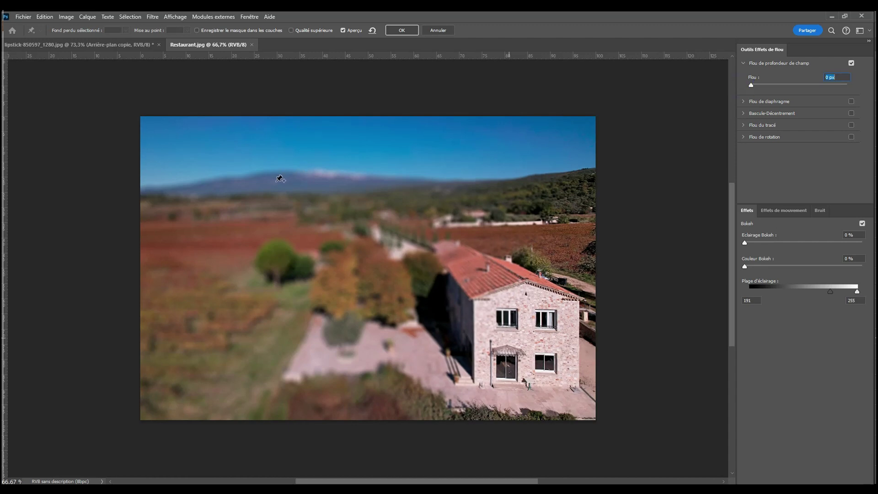
# Add a 15 px blur pin near the distant mountains, test it at 65 px, and lower its blur again
pyautogui.write('15')
pyautogui.press('Return')
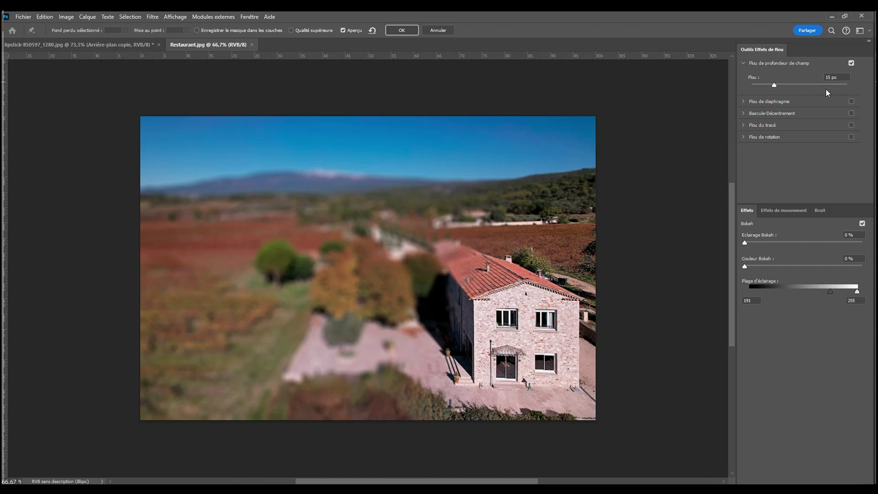
pyautogui.moveTo(775, 86); pyautogui.dragTo(797, 88)
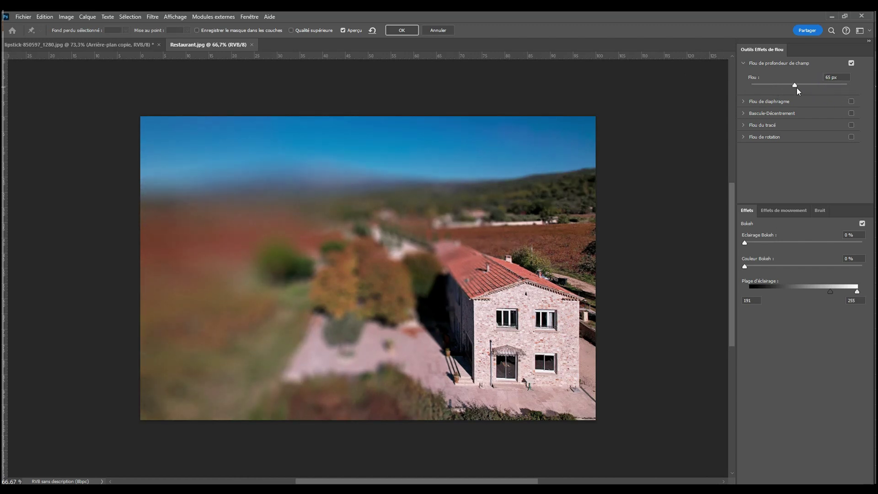
pyautogui.click(796, 87)
pyautogui.moveTo(793, 85); pyautogui.dragTo(774, 87)
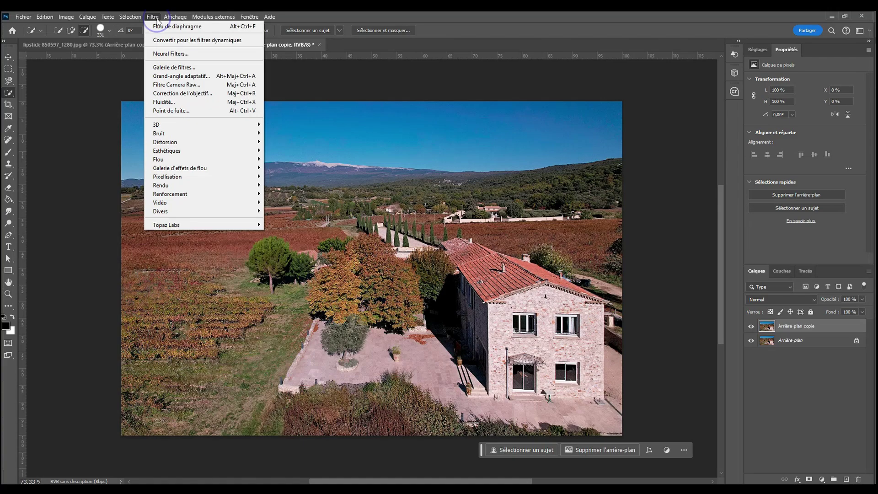
# Start an Iris Blur on the Arrière-plan copie layer, centre it on the autumn trees, and tighten its inner sharp zone
pyautogui.moveTo(219, 170)
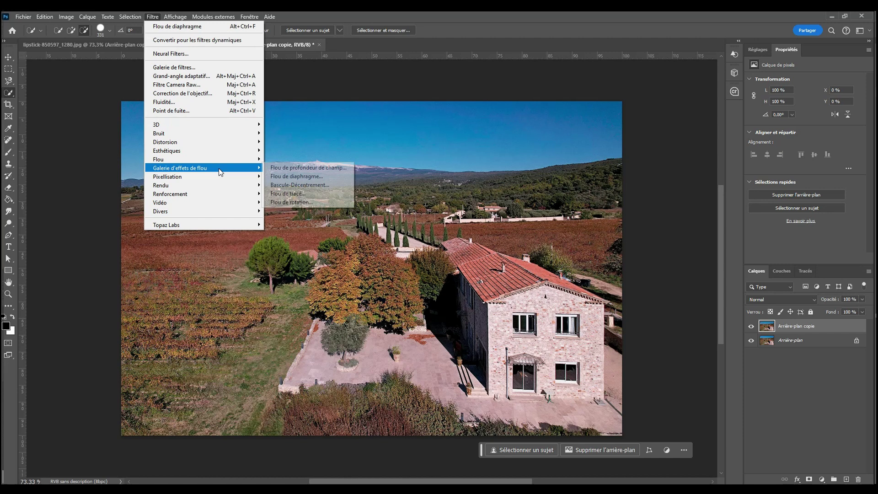
pyautogui.click(325, 177)
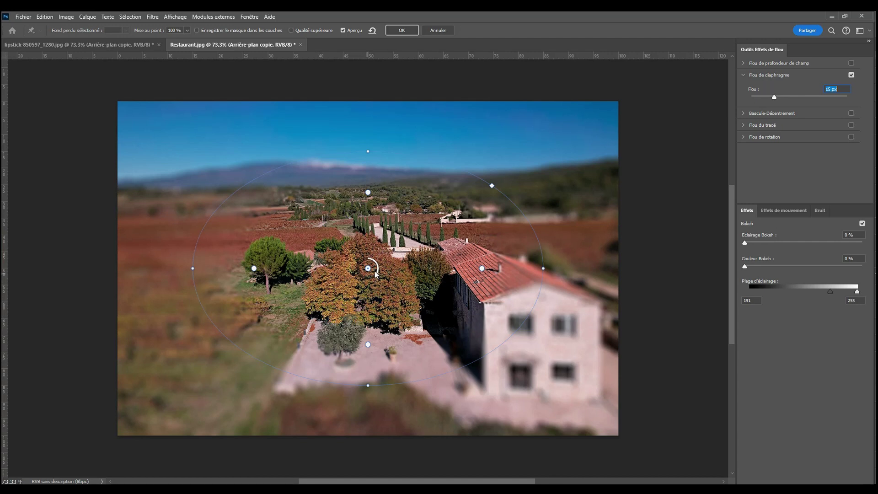
pyautogui.moveTo(371, 269)
pyautogui.mouseDown()
pyautogui.moveTo(455, 296)
pyautogui.moveTo(346, 262)
pyautogui.moveTo(347, 274)
pyautogui.moveTo(377, 276)
pyautogui.moveTo(359, 274)
pyautogui.mouseUp()
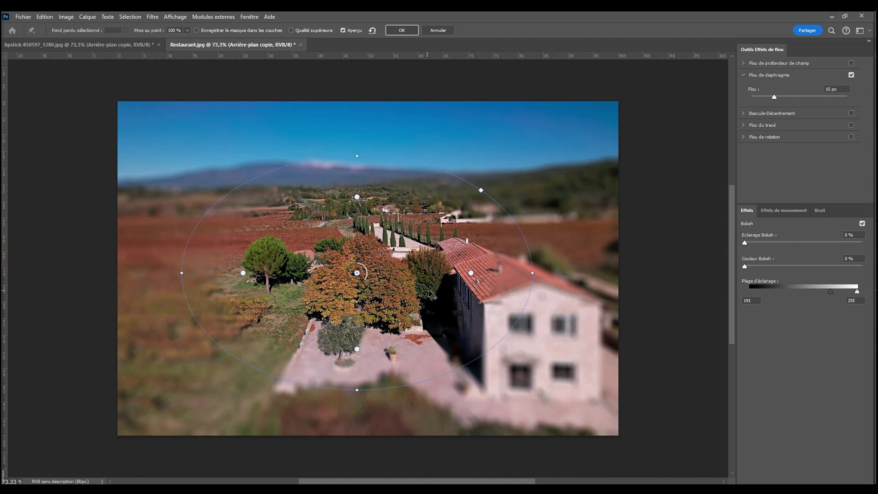
pyautogui.moveTo(355, 198); pyautogui.dragTo(280, 217)
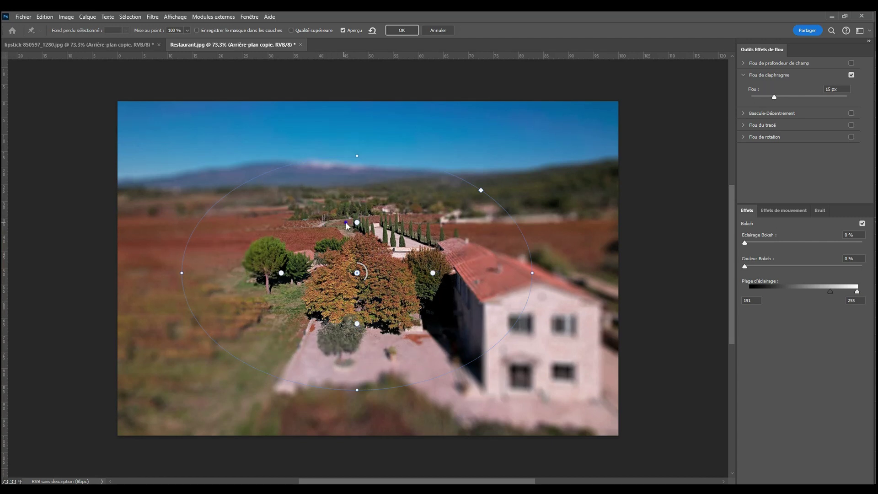
# Hide the blur editing pins and raise the iris blur to 238 px
pyautogui.click(177, 17)
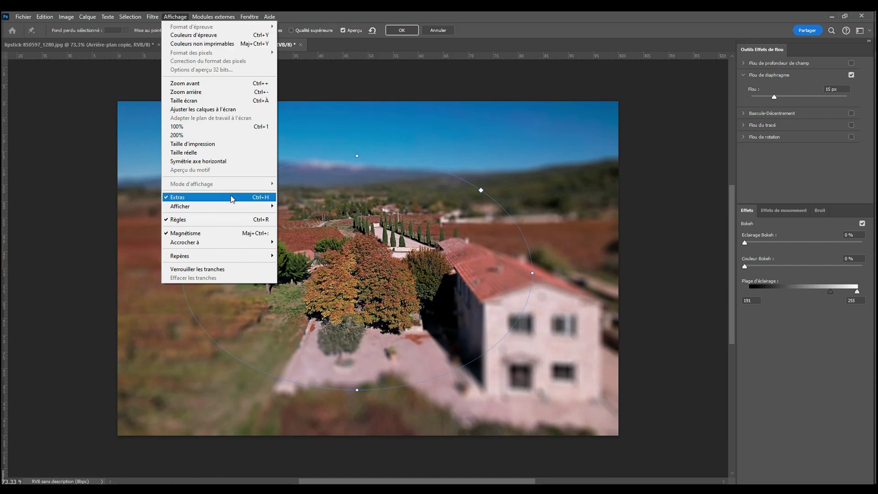
pyautogui.moveTo(236, 205)
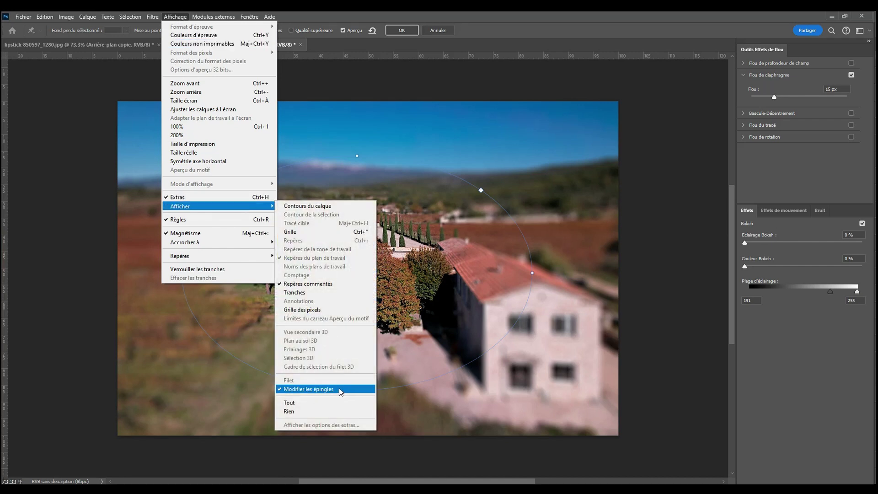
pyautogui.click(306, 389)
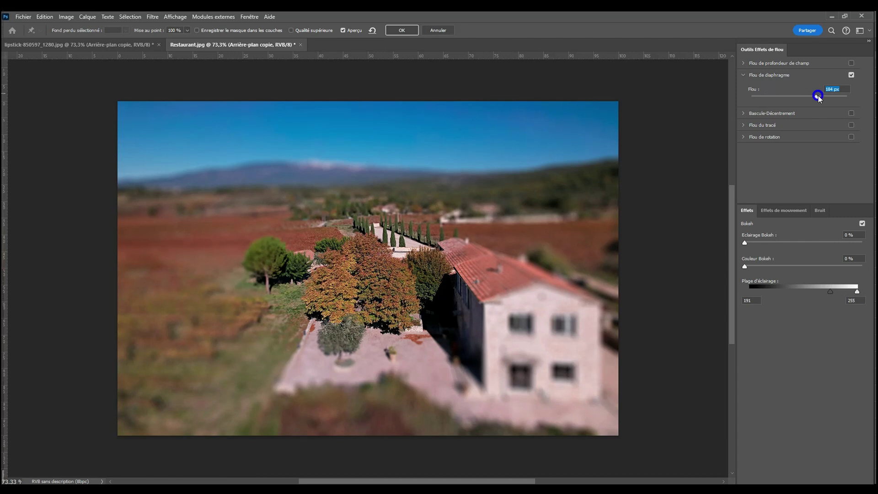
pyautogui.moveTo(818, 96); pyautogui.dragTo(826, 97)
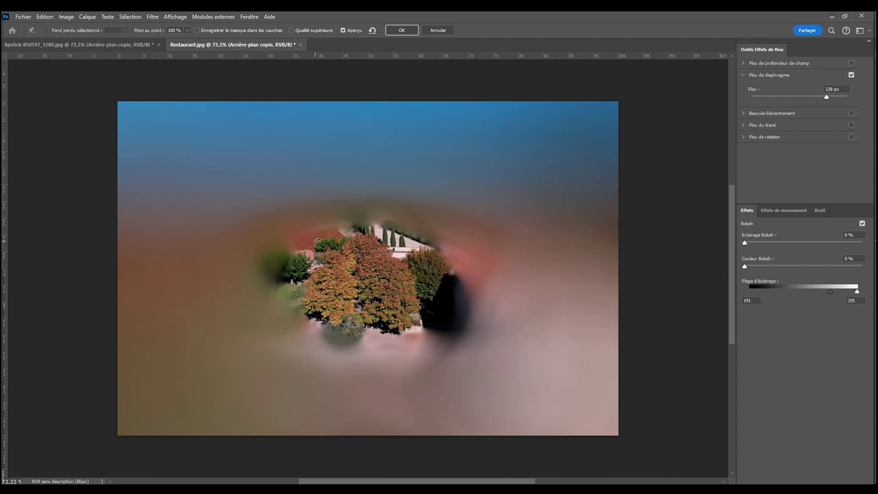
# Show the blur editing pins on the image again
pyautogui.click(179, 18)
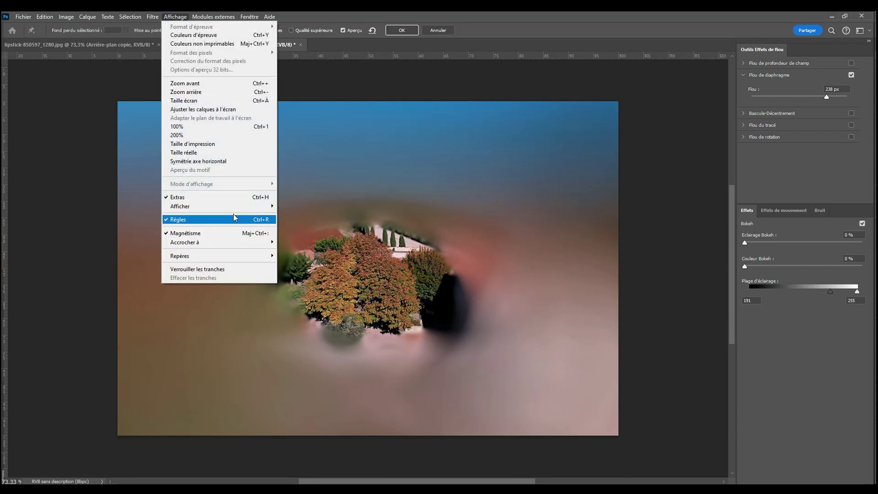
pyautogui.moveTo(234, 205)
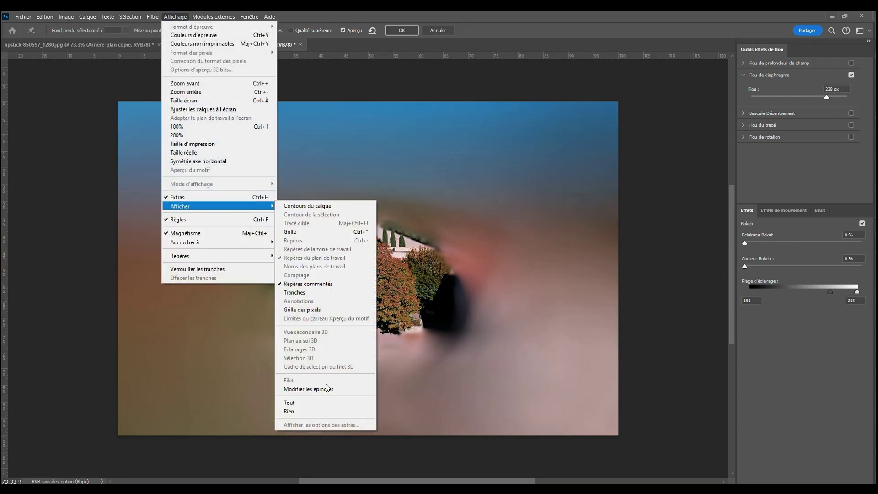
pyautogui.click(341, 389)
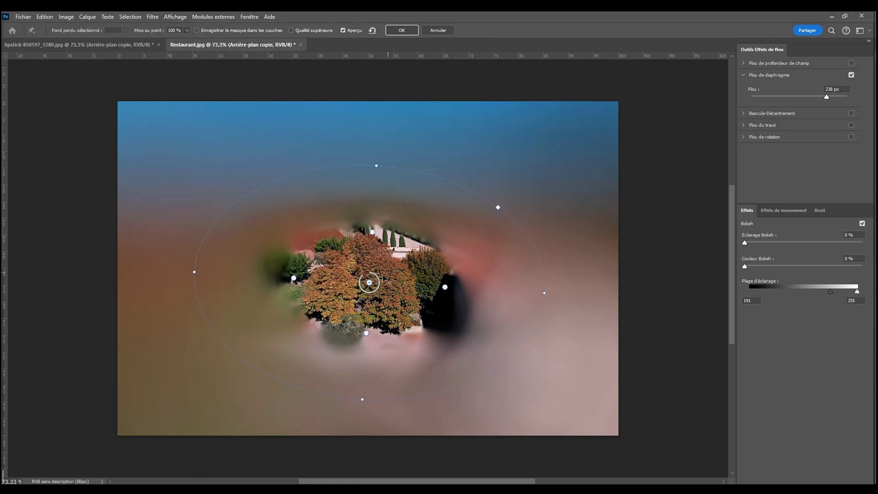
# Nudge the iris blur over the autumn trees, enlarge and tilt its ellipse, and set the blur to 395 px
pyautogui.moveTo(370, 283)
pyautogui.mouseDown()
pyautogui.moveTo(343, 208)
pyautogui.moveTo(366, 277)
pyautogui.mouseUp()
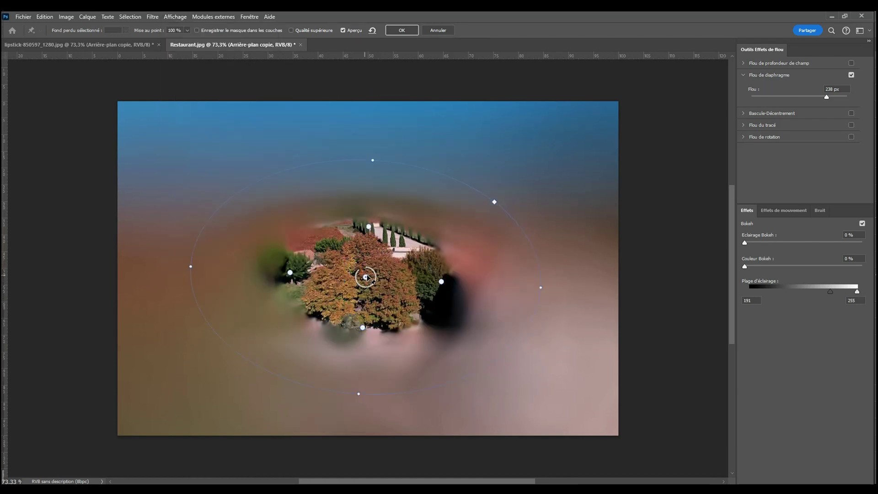
pyautogui.moveTo(376, 160); pyautogui.dragTo(406, 153)
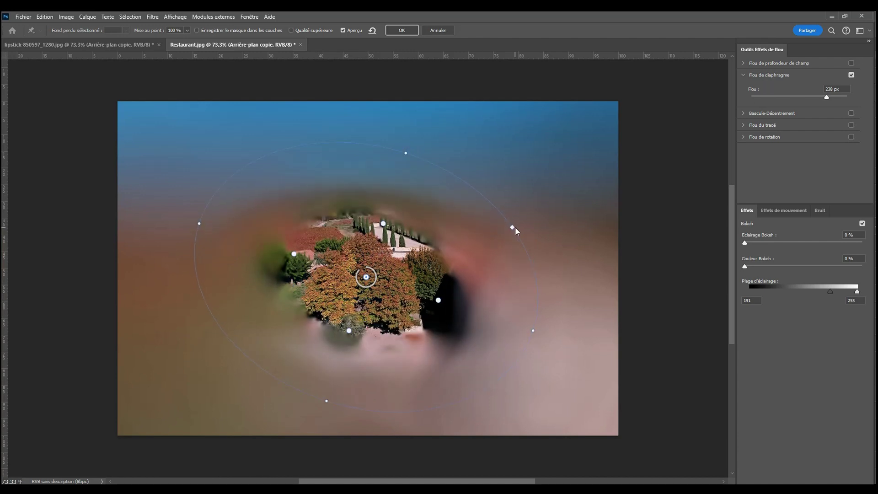
pyautogui.moveTo(515, 227)
pyautogui.mouseDown()
pyautogui.moveTo(568, 218)
pyautogui.moveTo(514, 225)
pyautogui.mouseUp()
pyautogui.moveTo(829, 97)
pyautogui.mouseDown()
pyautogui.moveTo(758, 109)
pyautogui.moveTo(842, 107)
pyautogui.mouseUp()
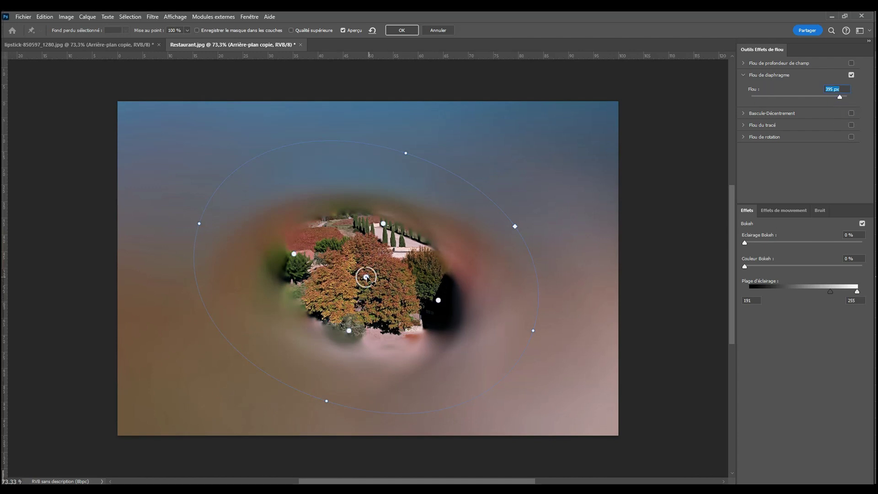
# With the blur at 248 px, move the iris onto the round green tree and shrink and tilt its ellipse tightly around it
pyautogui.moveTo(366, 276); pyautogui.dragTo(268, 251)
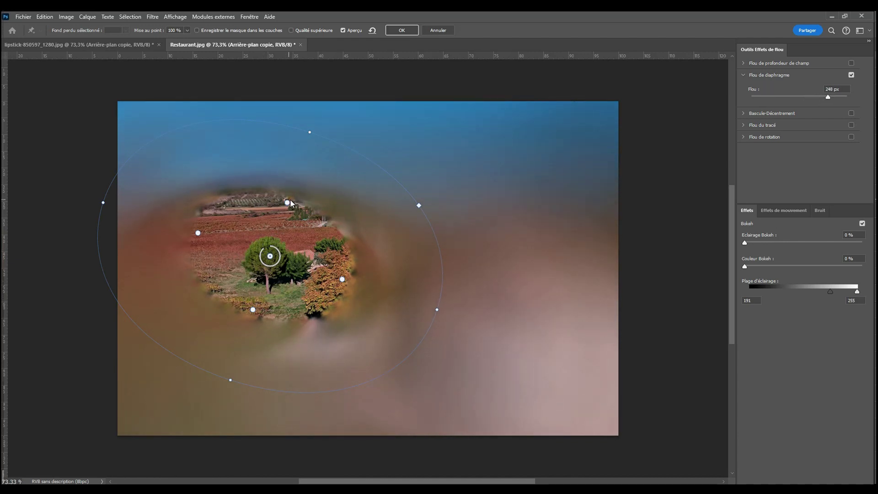
pyautogui.moveTo(289, 201); pyautogui.dragTo(279, 221)
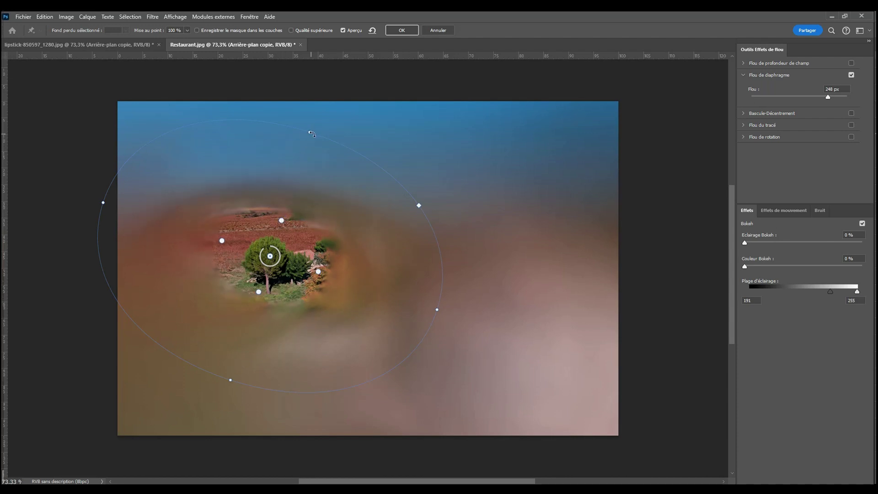
pyautogui.moveTo(311, 133); pyautogui.dragTo(385, 205)
pyautogui.moveTo(200, 95); pyautogui.dragTo(234, 200)
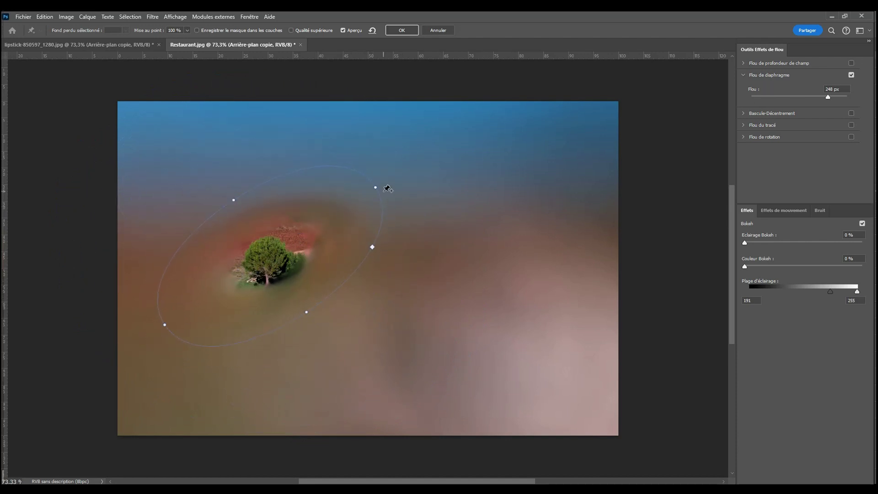
# Reshape the iris around the green tree into a narrow tilted ellipse with a larger sharp zone, and set the blur to 130 px
pyautogui.moveTo(390, 180); pyautogui.dragTo(466, 142)
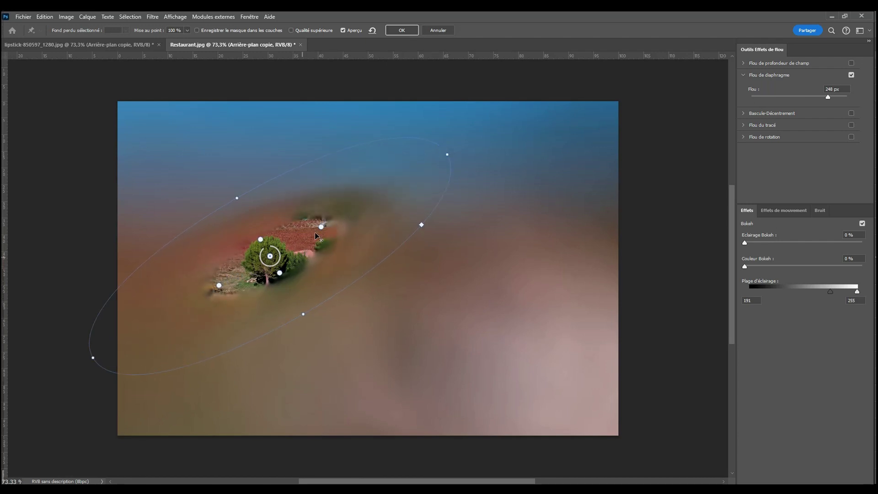
pyautogui.moveTo(284, 272); pyautogui.dragTo(291, 294)
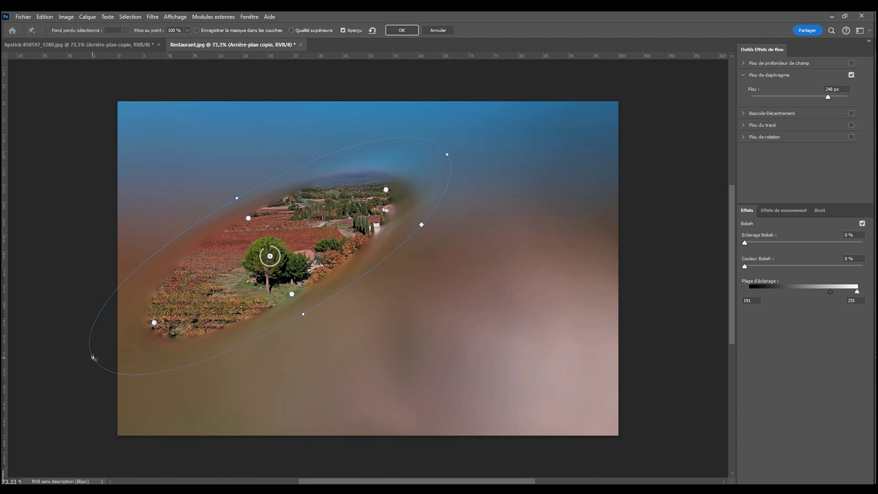
pyautogui.moveTo(134, 339); pyautogui.dragTo(196, 310)
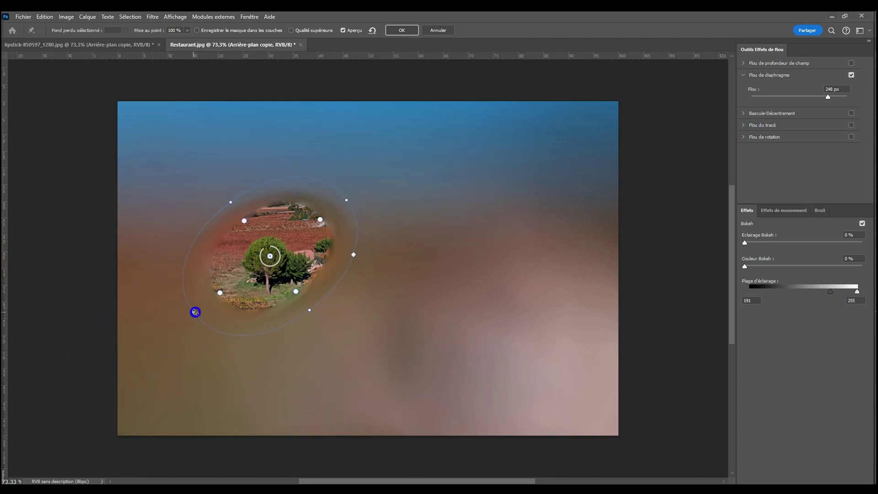
pyautogui.moveTo(235, 209); pyautogui.dragTo(238, 223)
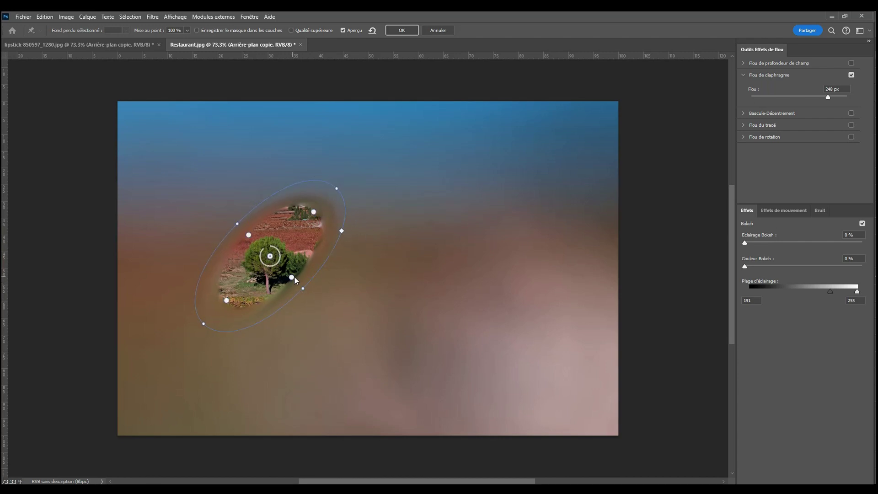
pyautogui.moveTo(295, 278)
pyautogui.mouseDown()
pyautogui.moveTo(289, 271)
pyautogui.moveTo(296, 271)
pyautogui.mouseUp()
pyautogui.moveTo(826, 97); pyautogui.dragTo(807, 99)
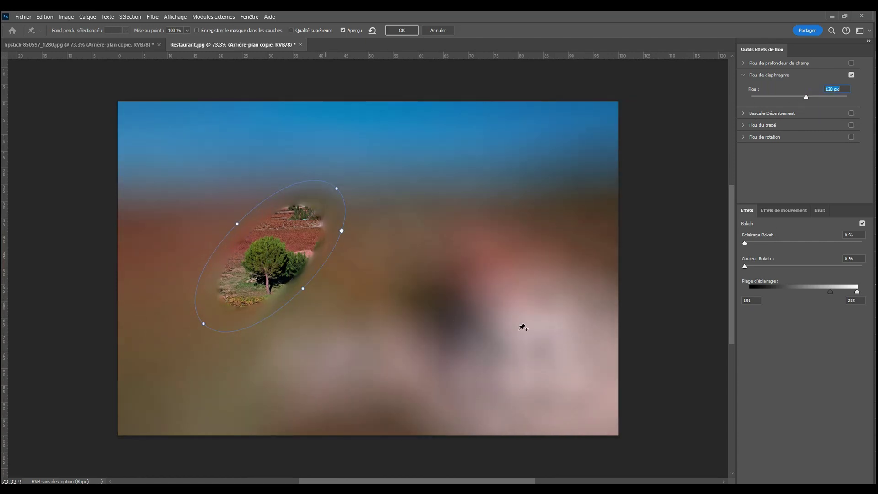
# Add a second iris, flatten it around the stone house's upper windows, and set the blur to 86 px
pyautogui.click(467, 296)
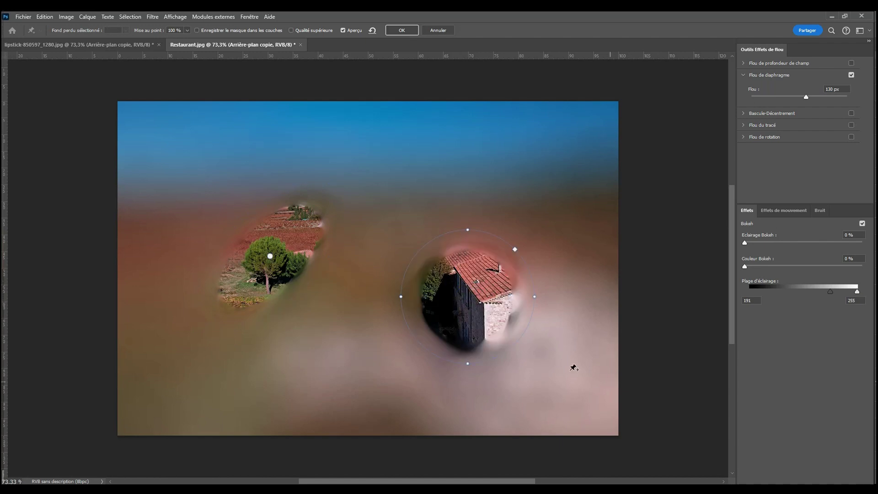
pyautogui.moveTo(472, 300); pyautogui.dragTo(541, 322)
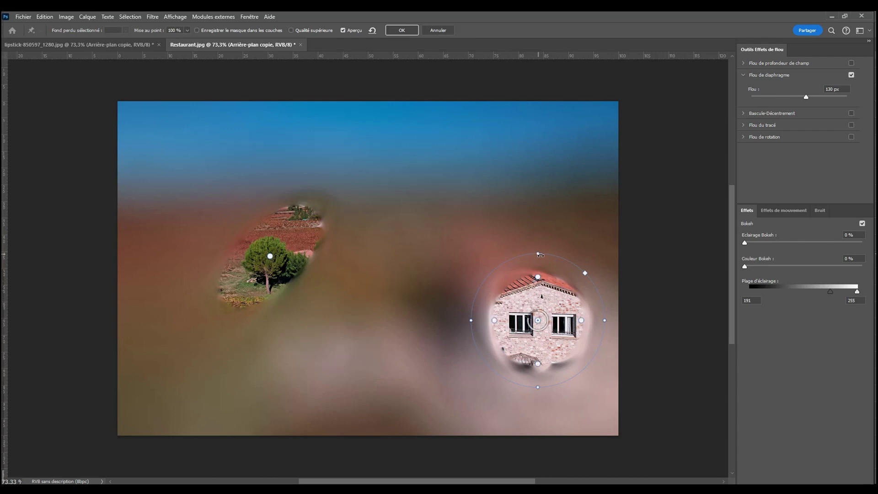
pyautogui.moveTo(544, 268); pyautogui.dragTo(563, 306)
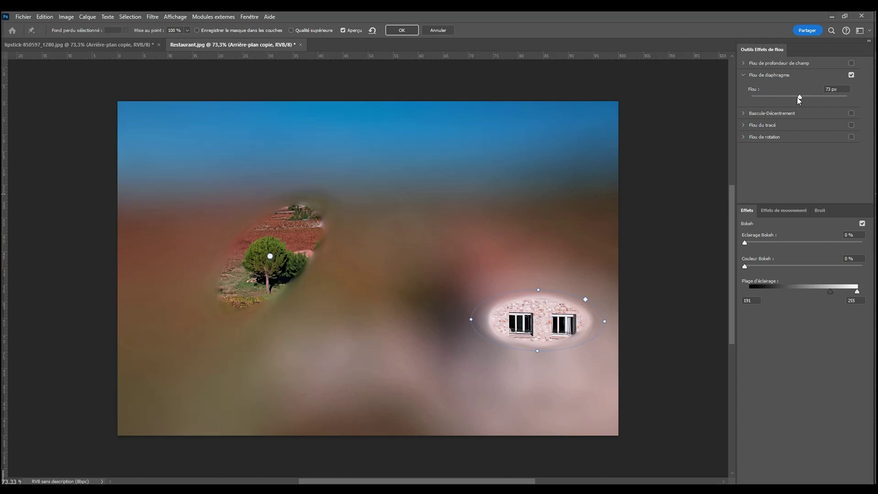
pyautogui.moveTo(799, 98)
pyautogui.mouseDown()
pyautogui.moveTo(759, 104)
pyautogui.moveTo(799, 105)
pyautogui.mouseUp()
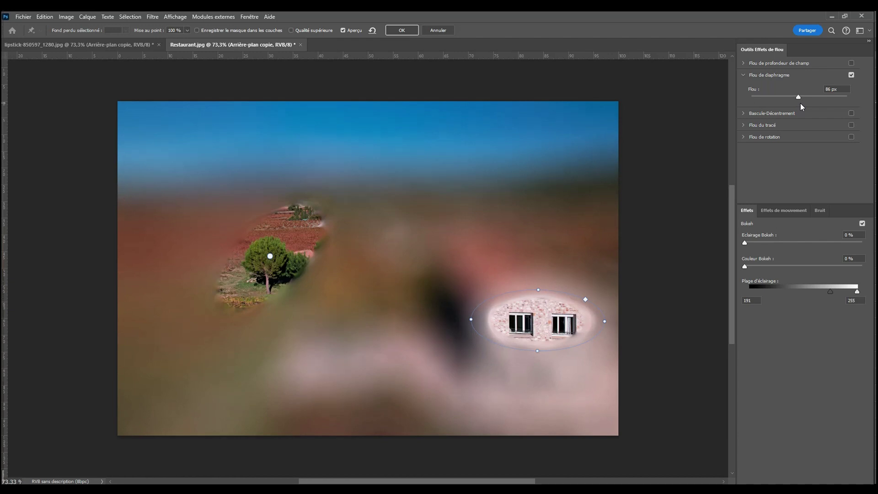
pyautogui.click(800, 103)
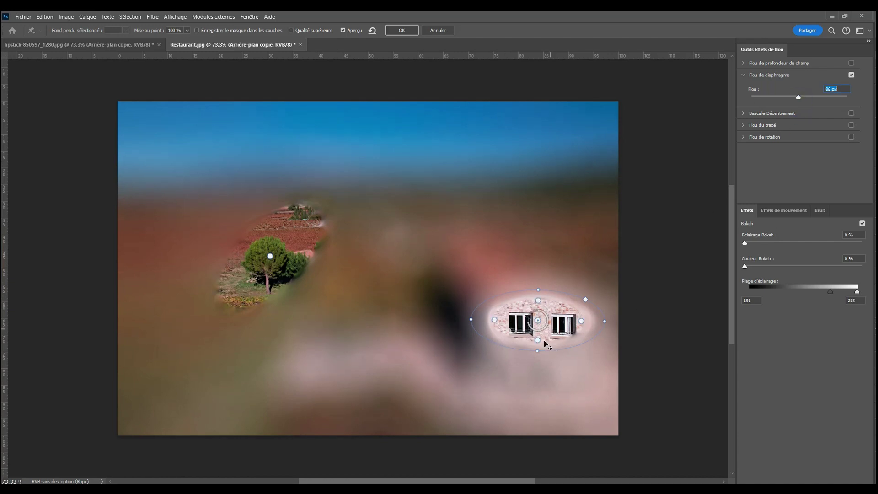
# Move the window iris onto the snowy mountain and add another flattened iris around the house's upper windows with a stronger blur
pyautogui.moveTo(539, 321); pyautogui.dragTo(310, 161)
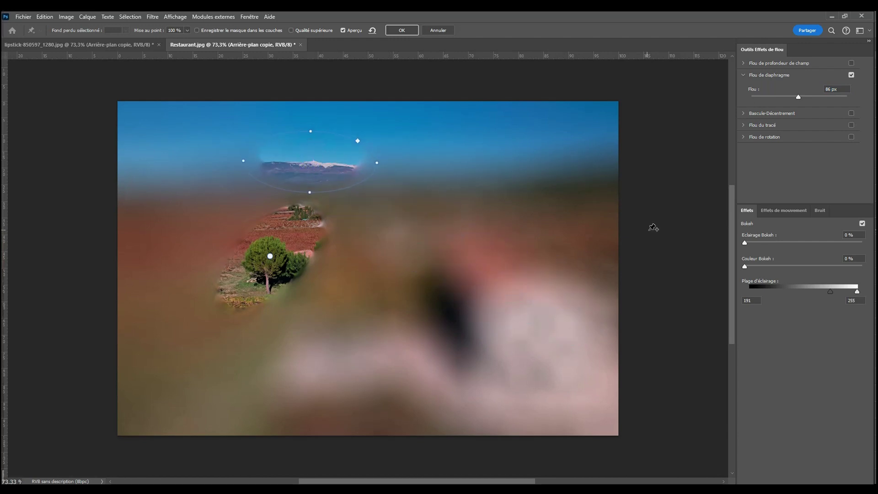
pyautogui.click(550, 325)
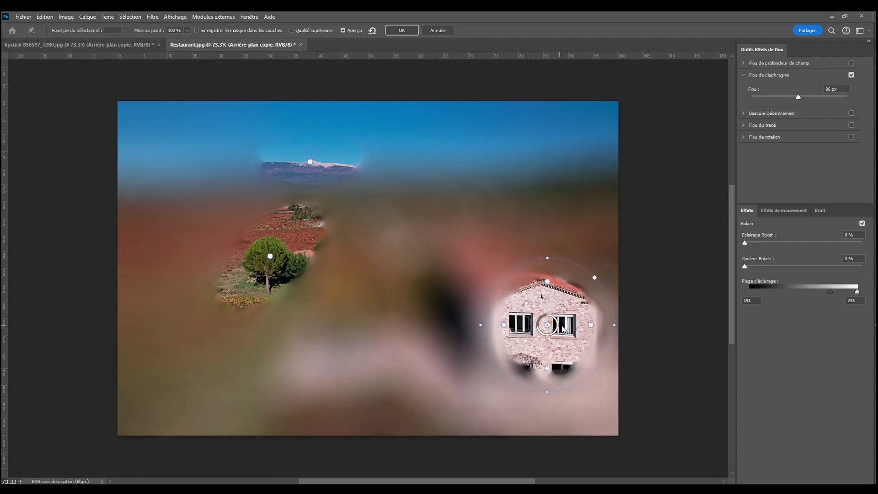
pyautogui.moveTo(547, 325); pyautogui.dragTo(543, 324)
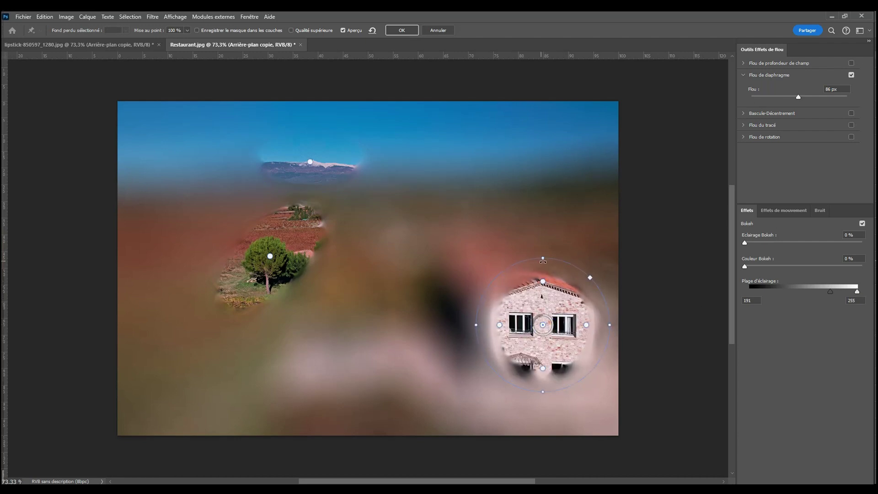
pyautogui.moveTo(544, 271); pyautogui.dragTo(544, 293)
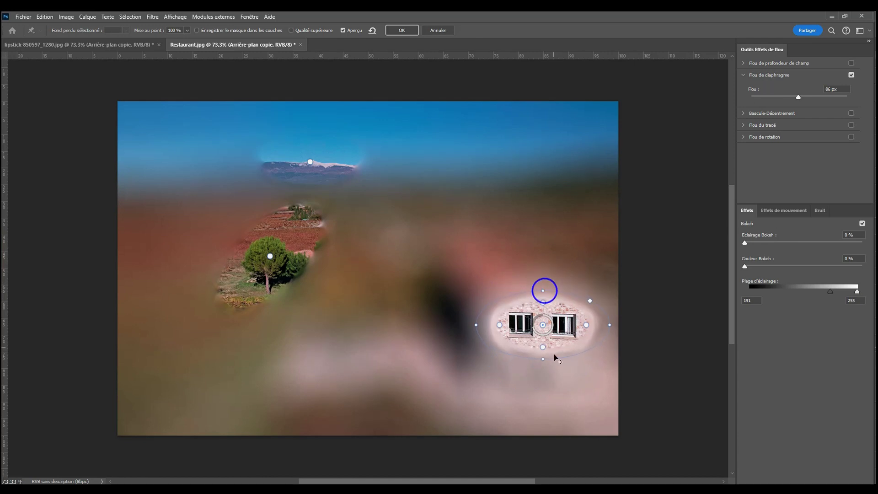
pyautogui.moveTo(546, 359); pyautogui.dragTo(543, 353)
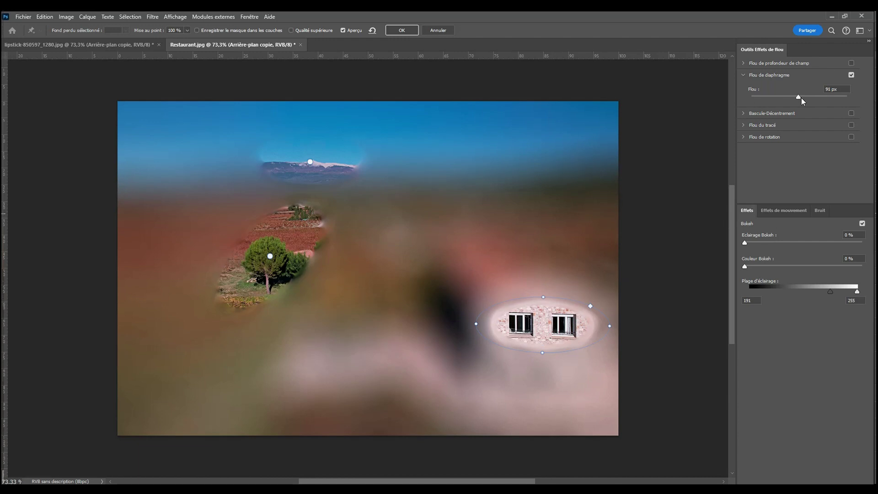
pyautogui.moveTo(801, 98); pyautogui.dragTo(833, 111)
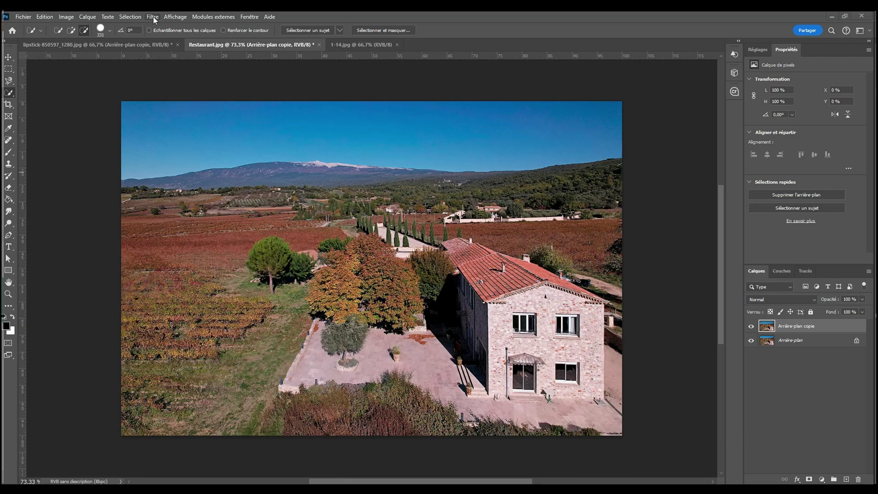
# Start a Tilt-Shift blur on the copied layer, shift its centre slightly up the autumn trees, and set the blur to 86 px
pyautogui.click(152, 16)
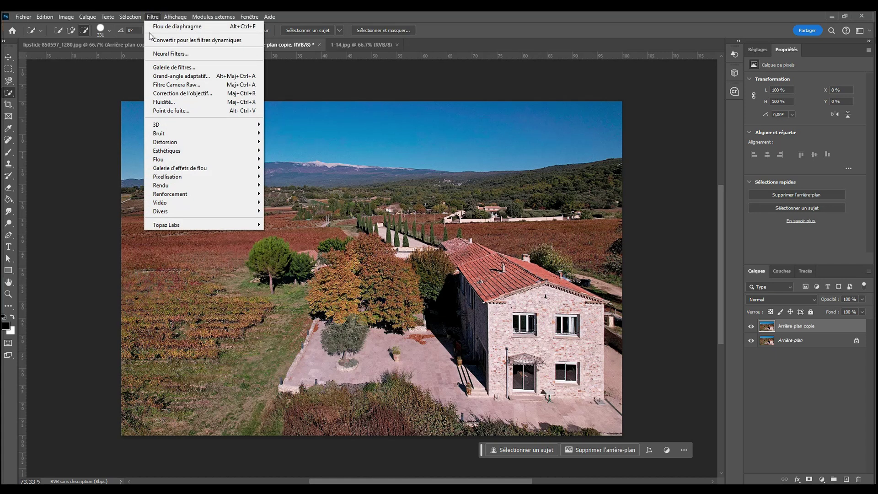
pyautogui.moveTo(222, 172)
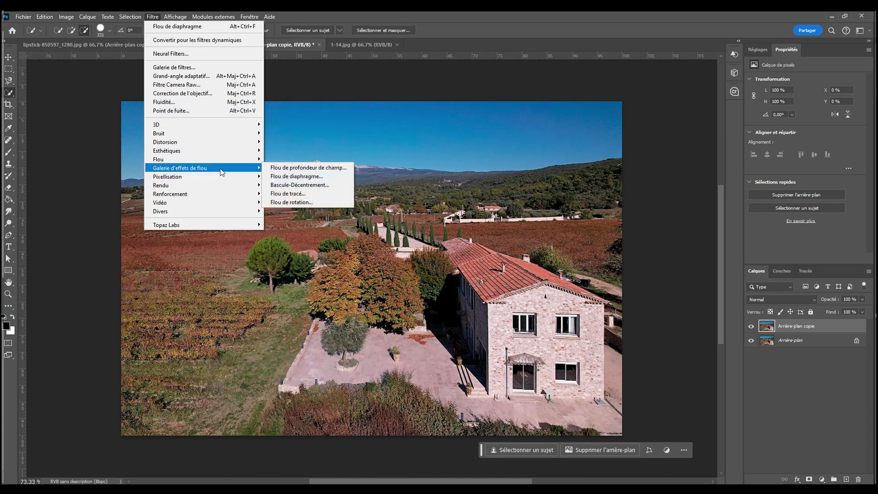
pyautogui.click(332, 186)
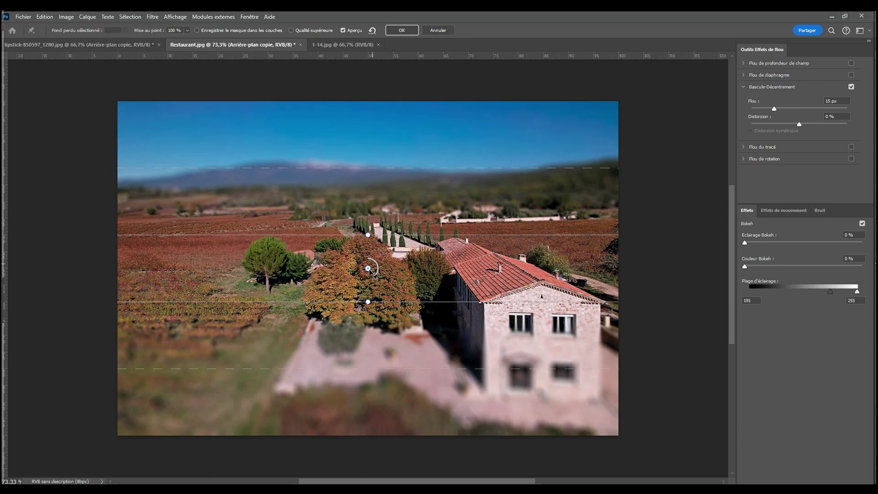
pyautogui.moveTo(368, 279)
pyautogui.mouseDown()
pyautogui.moveTo(355, 197)
pyautogui.moveTo(366, 268)
pyautogui.mouseUp()
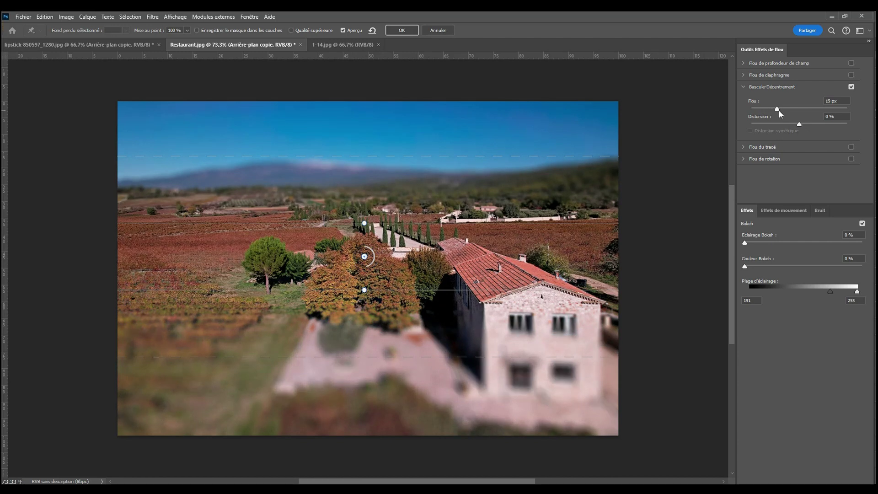
pyautogui.moveTo(779, 110); pyautogui.dragTo(801, 118)
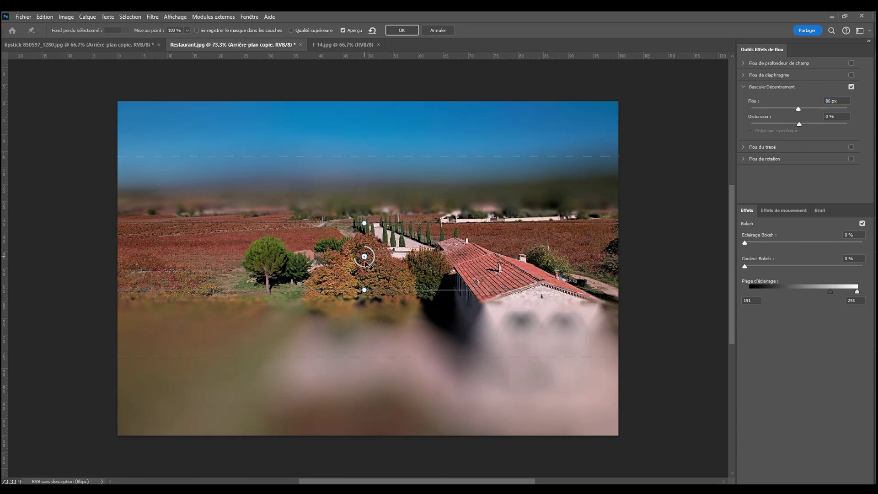
# Lower the tilt-shift centre on the autumn trees, rotate the band diagonally, and widen its focus and fade zones toward the mountain
pyautogui.moveTo(367, 259); pyautogui.dragTo(357, 293)
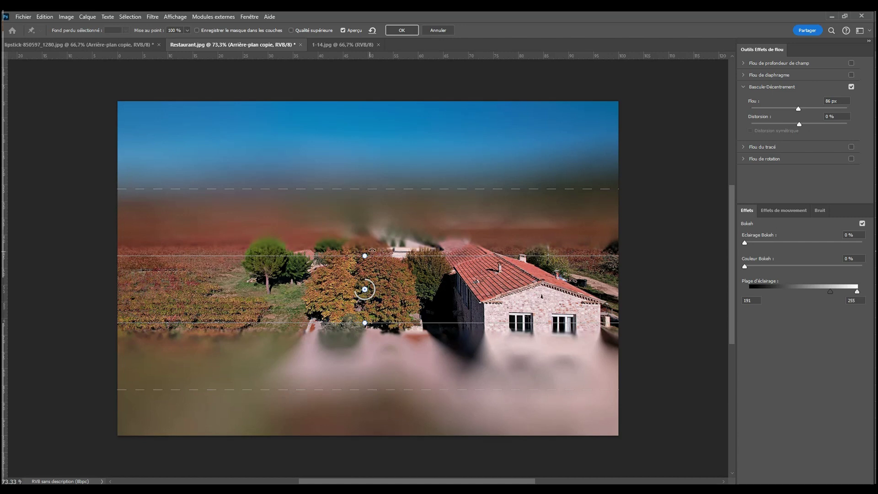
pyautogui.moveTo(372, 253); pyautogui.dragTo(393, 289)
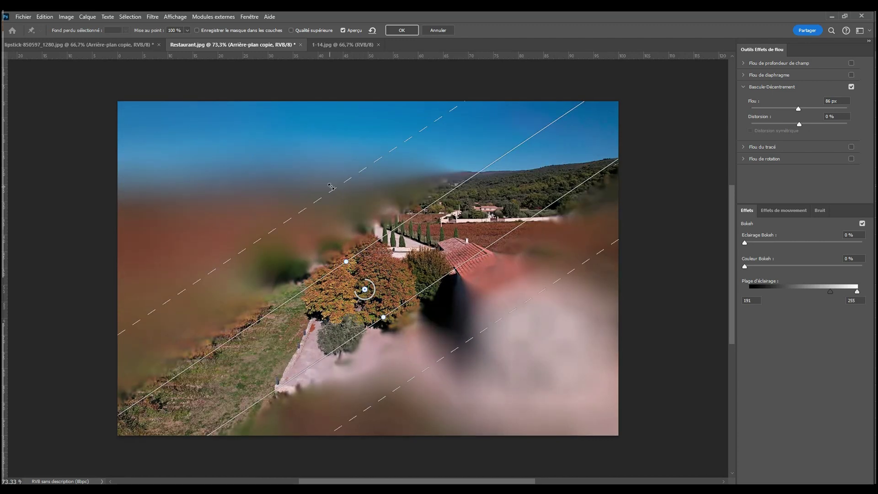
pyautogui.moveTo(330, 184); pyautogui.dragTo(255, 118)
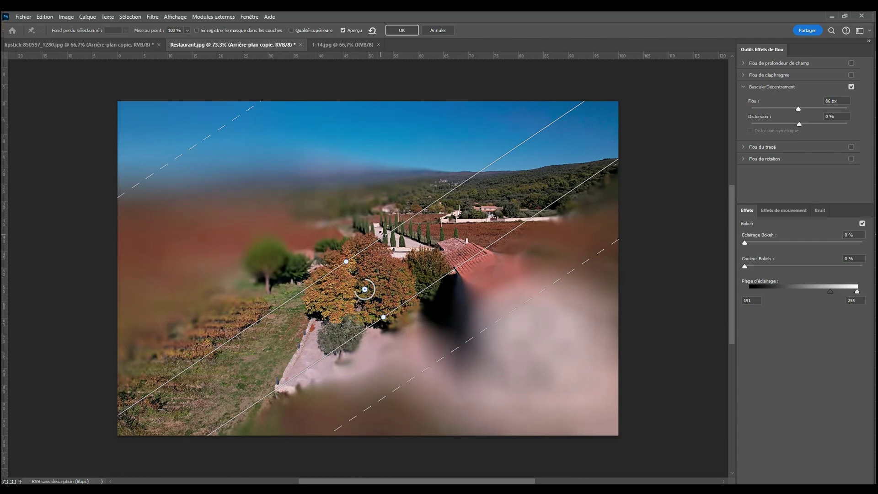
pyautogui.moveTo(378, 230); pyautogui.dragTo(325, 200)
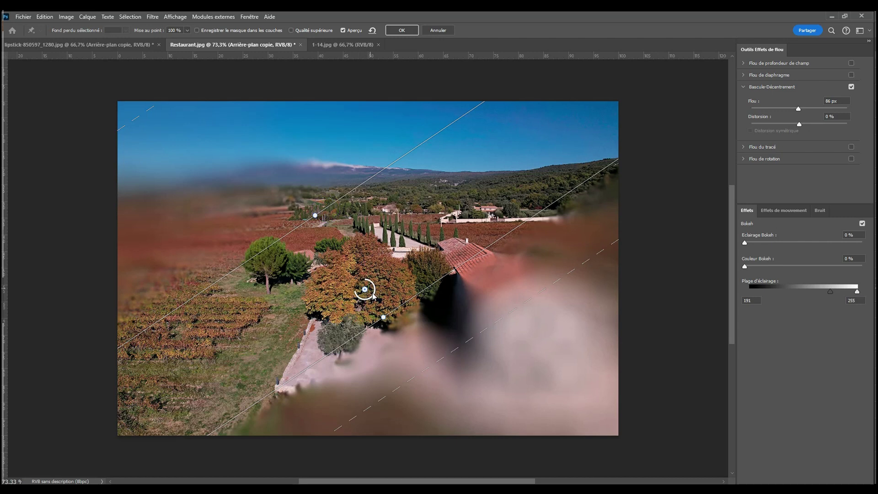
# Raise the tilt-shift centre, readjust the focus and fade lines on both sides, and rotate the band to nearly horizontal
pyautogui.moveTo(366, 289); pyautogui.dragTo(374, 259)
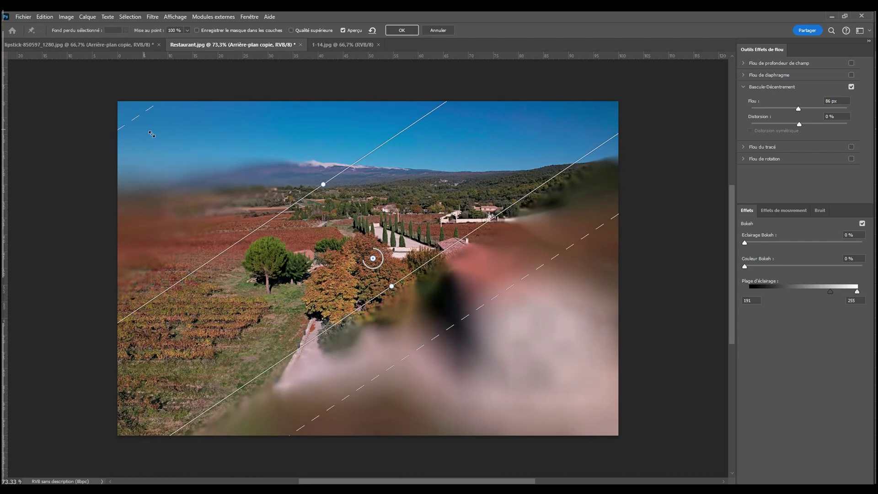
pyautogui.moveTo(151, 133); pyautogui.dragTo(187, 166)
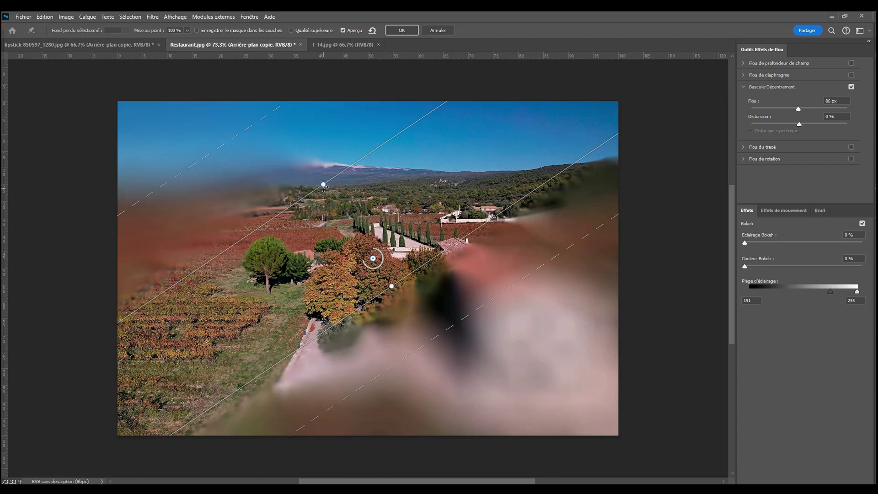
pyautogui.moveTo(404, 274); pyautogui.dragTo(437, 321)
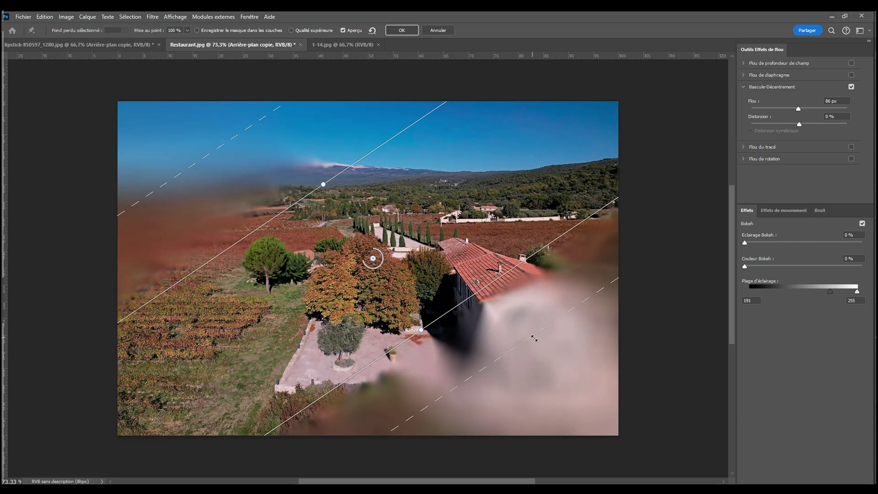
pyautogui.moveTo(533, 343); pyautogui.dragTo(541, 375)
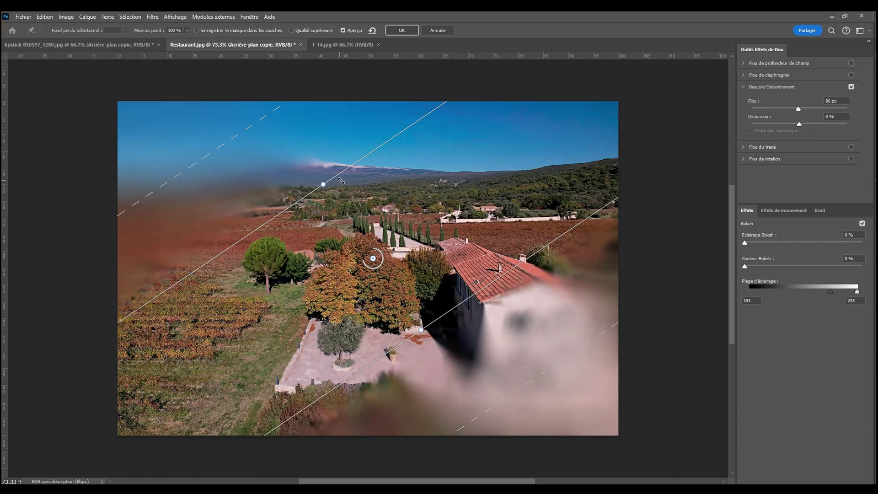
pyautogui.moveTo(326, 176); pyautogui.dragTo(334, 198)
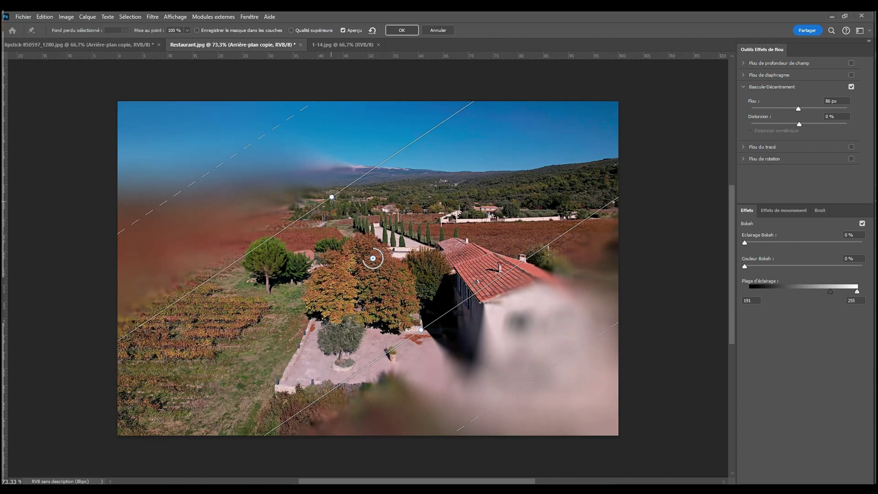
pyautogui.moveTo(333, 197); pyautogui.dragTo(373, 187)
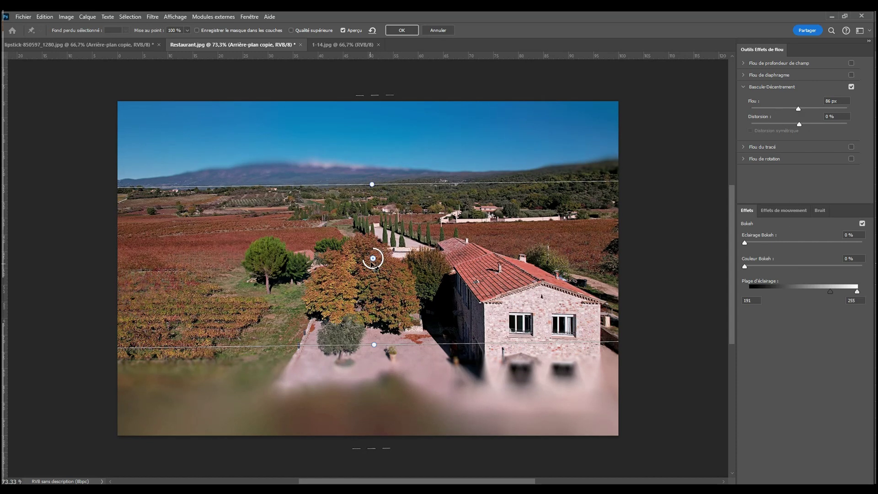
# Set the tilt-shift blur to 73 px and distortion to -11 %, and raise the lower focus line to just above the house's upper windows
pyautogui.moveTo(366, 265)
pyautogui.mouseDown()
pyautogui.moveTo(384, 256)
pyautogui.moveTo(376, 257)
pyautogui.mouseUp()
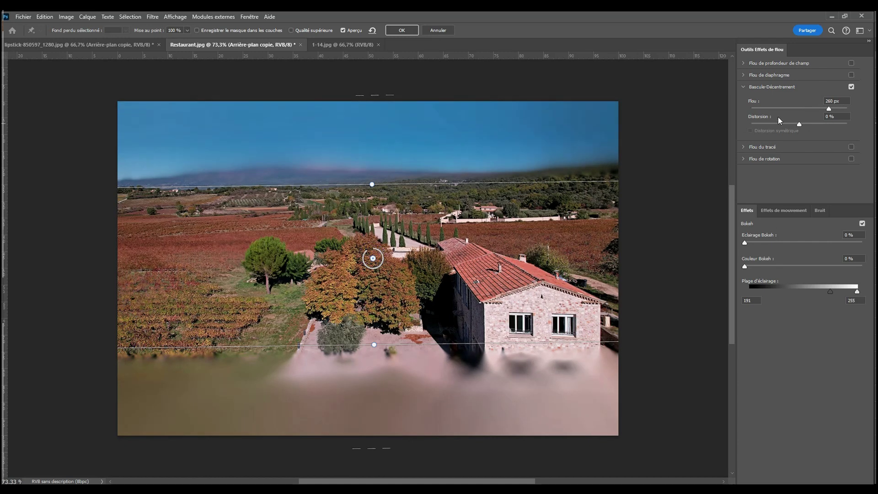
pyautogui.moveTo(831, 112); pyautogui.dragTo(805, 133)
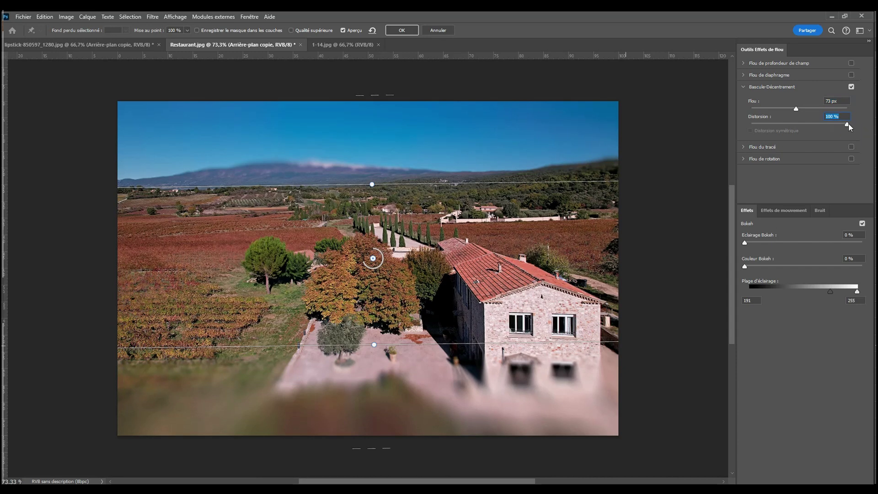
pyautogui.moveTo(826, 129); pyautogui.dragTo(795, 134)
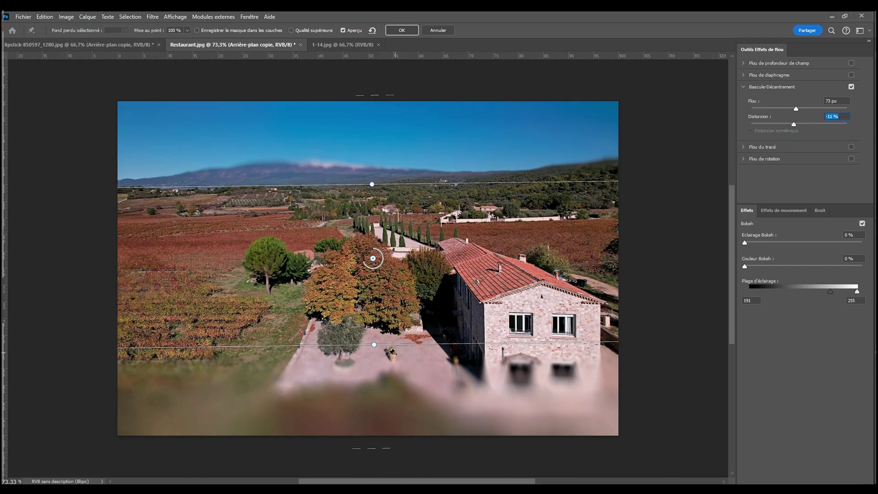
pyautogui.moveTo(396, 344); pyautogui.dragTo(394, 303)
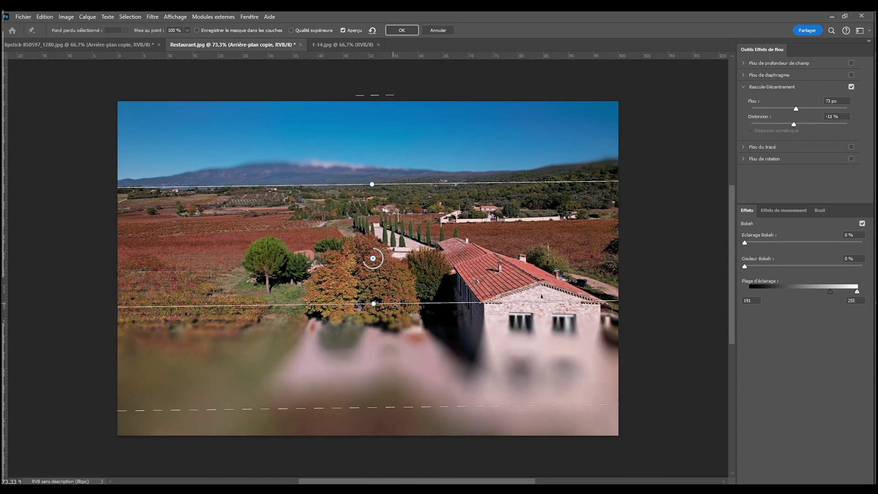
# Lower the upper focus line to the edge of the distant fields and move the tilt-shift centre down the autumn trees
pyautogui.moveTo(402, 184); pyautogui.dragTo(397, 210)
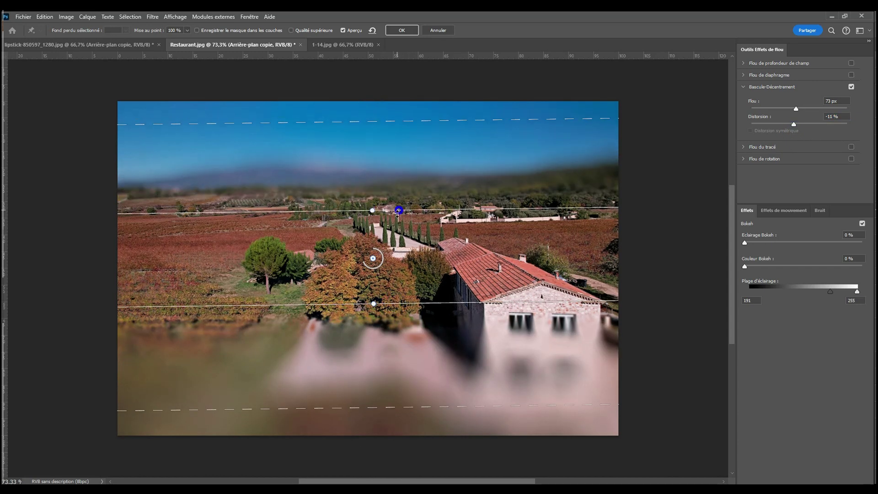
pyautogui.moveTo(373, 258); pyautogui.dragTo(363, 281)
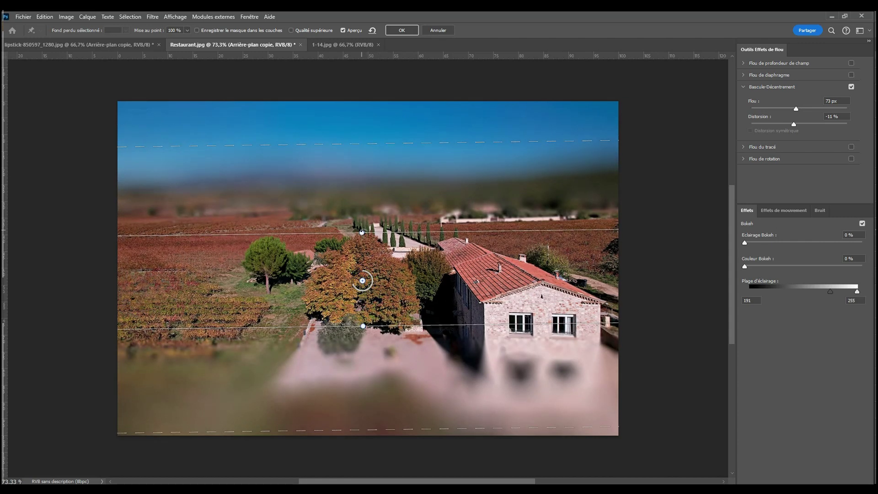
pyautogui.moveTo(362, 232); pyautogui.dragTo(363, 232)
# Widen the tilt-shift focus zone from the hills' foot to the front hedge, reduce the blur to 9 px, and cancel the effect
pyautogui.moveTo(395, 327); pyautogui.dragTo(402, 397)
pyautogui.moveTo(389, 228); pyautogui.dragTo(387, 189)
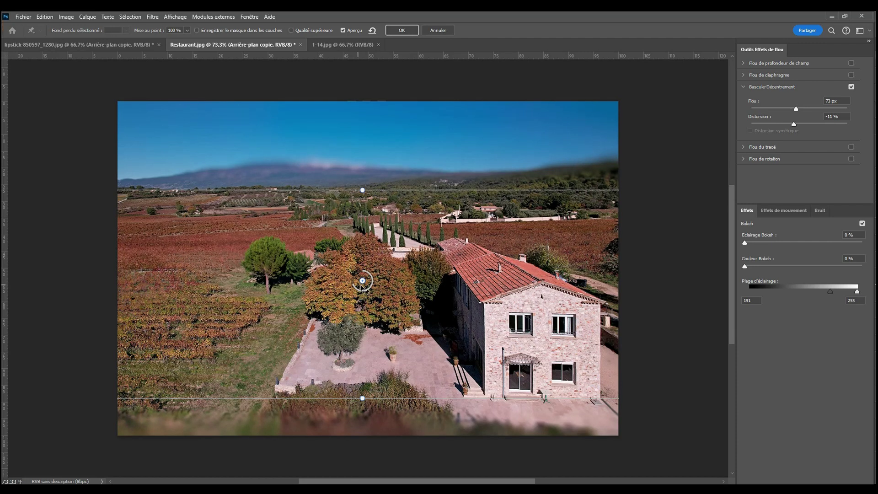
pyautogui.moveTo(364, 289); pyautogui.dragTo(371, 287)
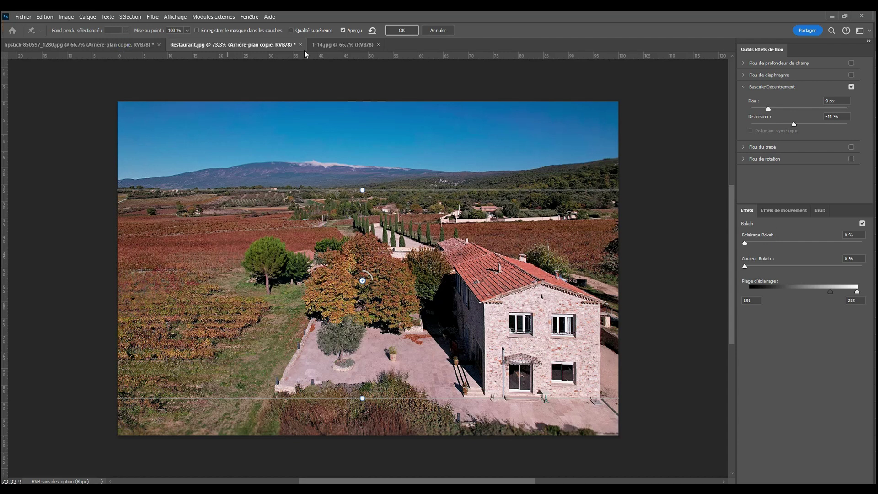
pyautogui.click(446, 31)
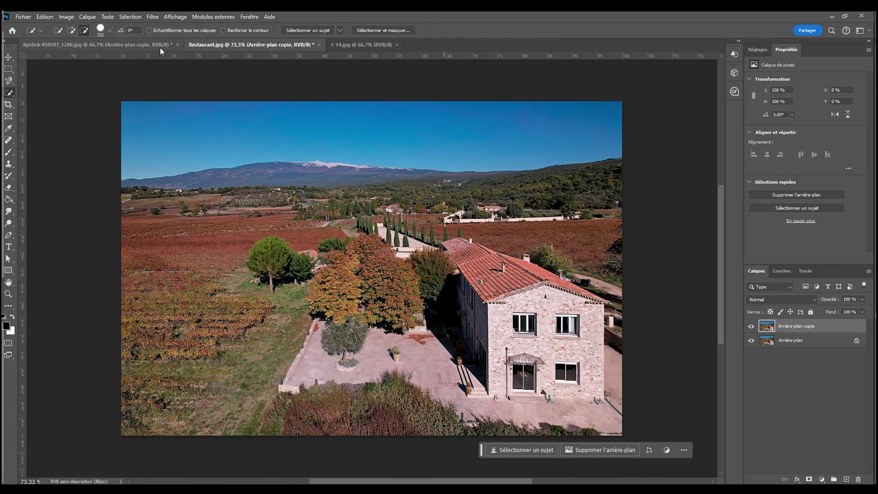
# Start a Tilt-Shift blur on the lipstick portrait's copied layer, centre it on the sunglasses, and set the blur to 50 px
pyautogui.click(150, 44)
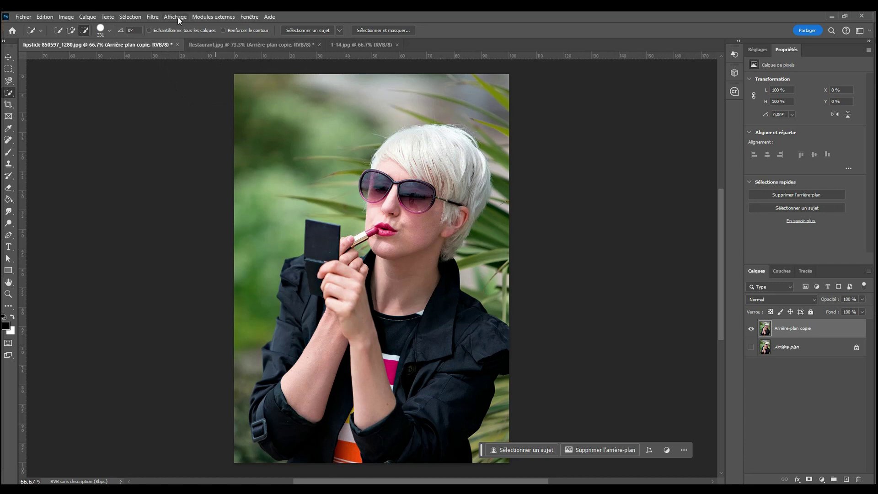
pyautogui.click(152, 17)
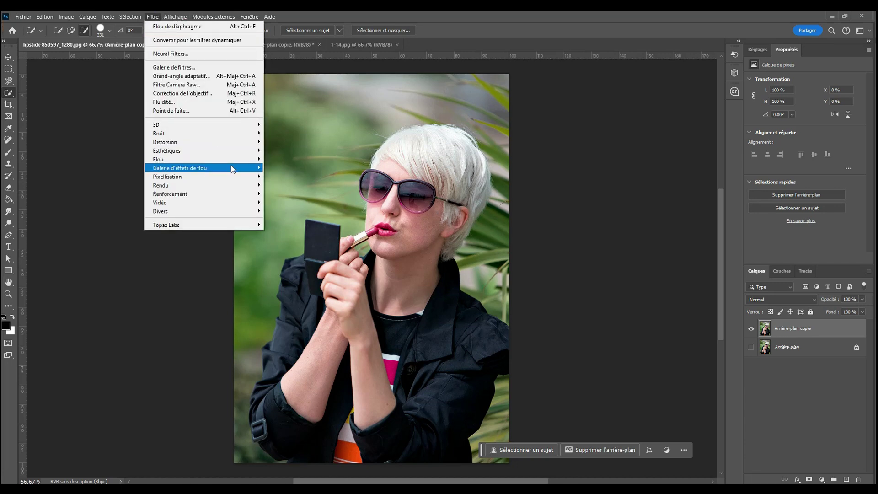
pyautogui.moveTo(232, 166)
pyautogui.click(333, 188)
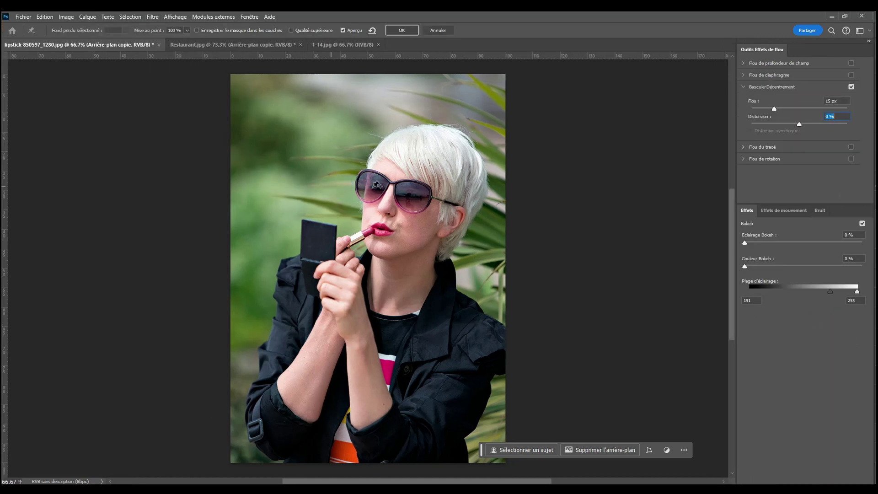
pyautogui.moveTo(372, 264); pyautogui.dragTo(398, 204)
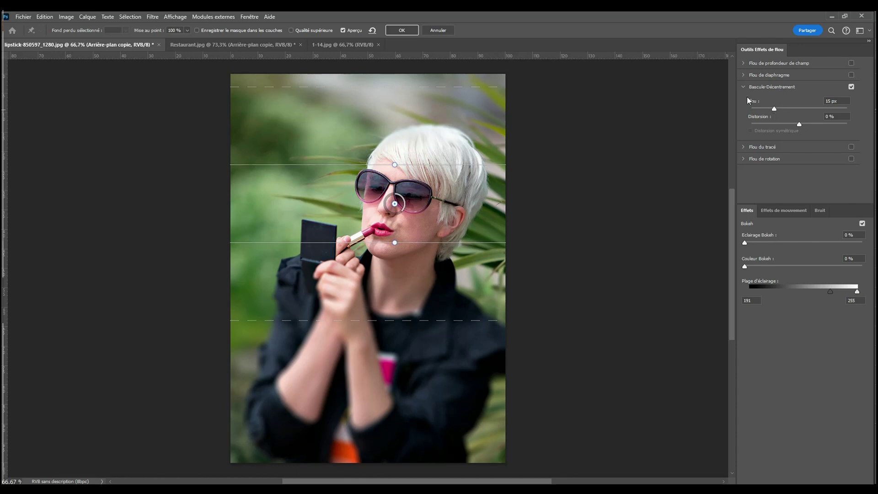
pyautogui.moveTo(786, 109)
pyautogui.mouseDown()
pyautogui.moveTo(819, 113)
pyautogui.moveTo(794, 114)
pyautogui.mouseUp()
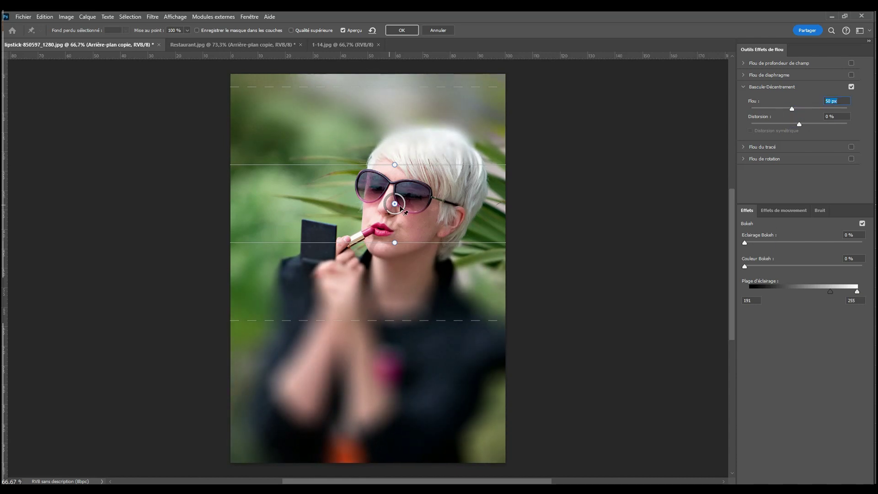
# Hide the tilt-shift pin and guide lines on the portrait and readjust the blur amount
pyautogui.click(175, 17)
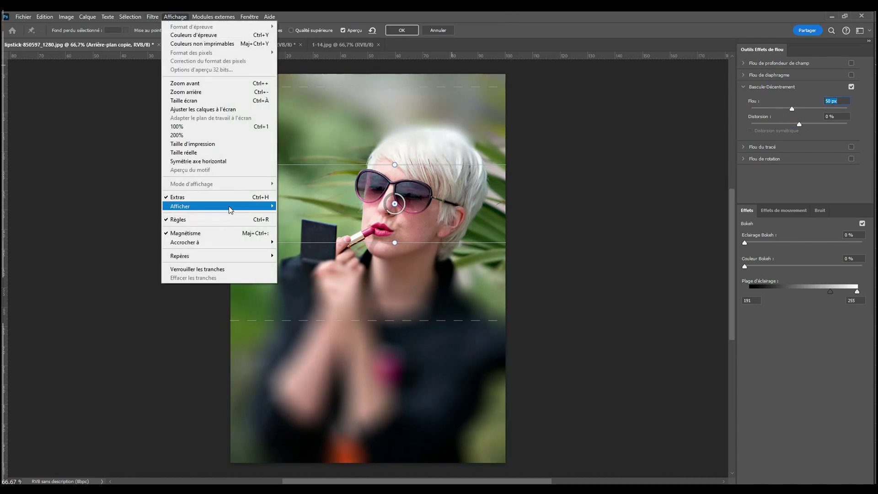
pyautogui.moveTo(229, 206)
pyautogui.click(337, 390)
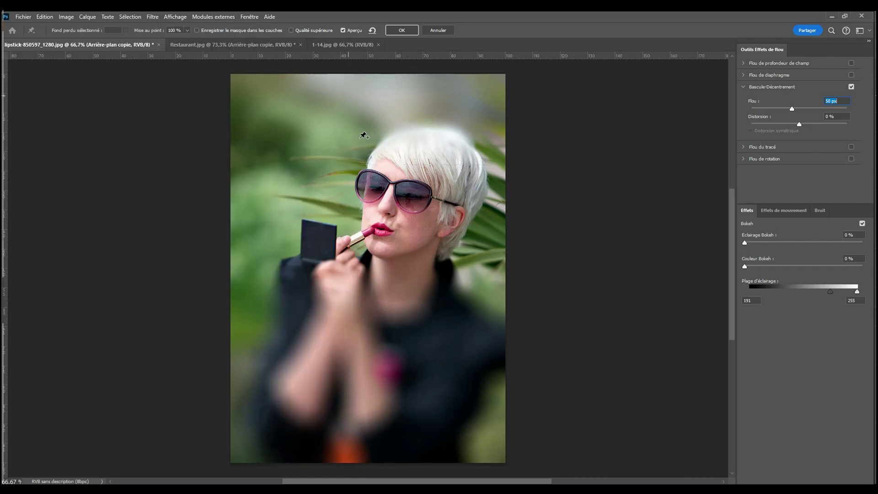
pyautogui.moveTo(795, 110)
pyautogui.mouseDown()
pyautogui.moveTo(776, 114)
pyautogui.moveTo(838, 120)
pyautogui.moveTo(783, 119)
pyautogui.moveTo(819, 120)
pyautogui.moveTo(796, 120)
pyautogui.mouseUp()
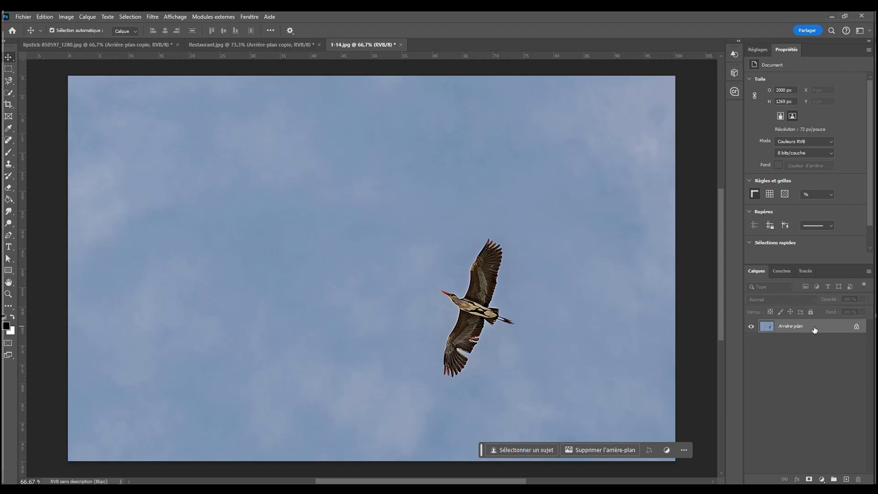
# Duplicate the background layer of the flying bird photo 1-14.jpg and hide the original layer
pyautogui.moveTo(822, 329); pyautogui.dragTo(846, 479)
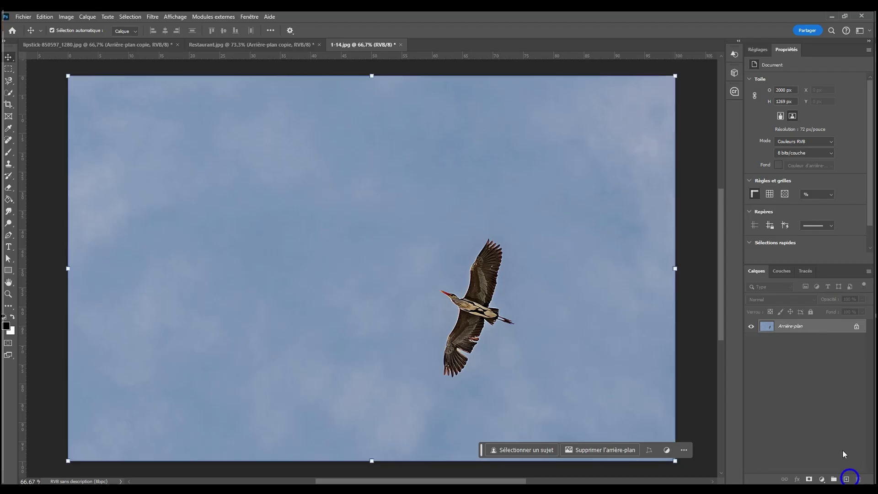
pyautogui.click(750, 340)
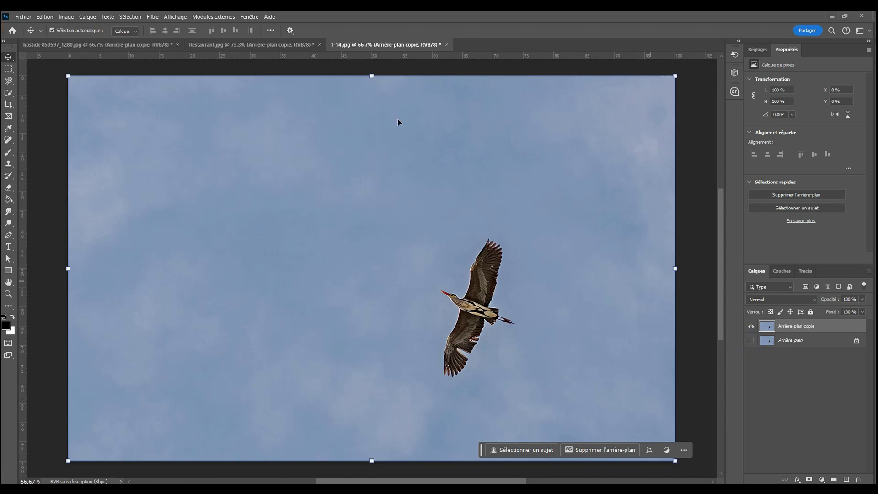
# Start a Path Blur on the copied layer, run the path from the sky behind the tail to the bird's body, and set speed to 0 %
pyautogui.click(152, 17)
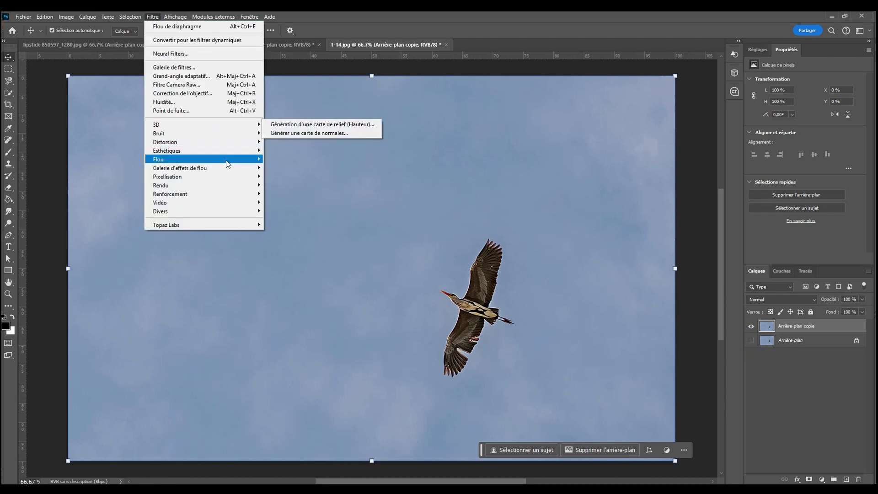
pyautogui.moveTo(229, 165)
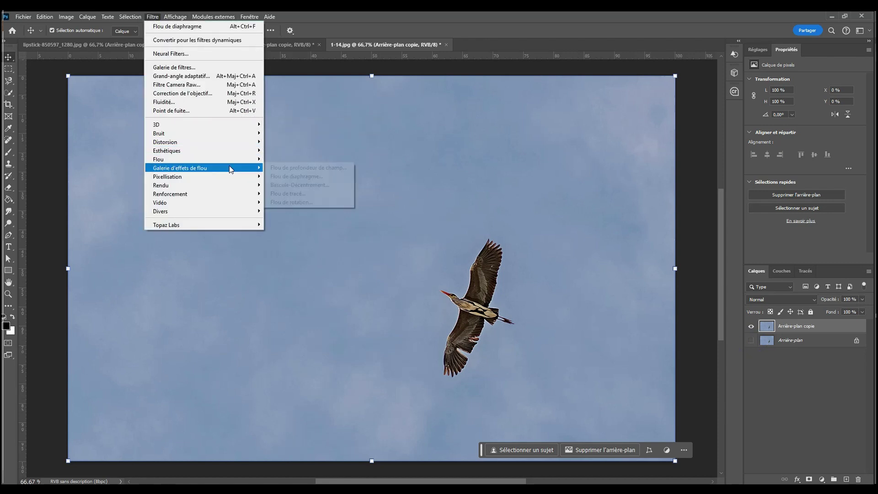
pyautogui.click(319, 197)
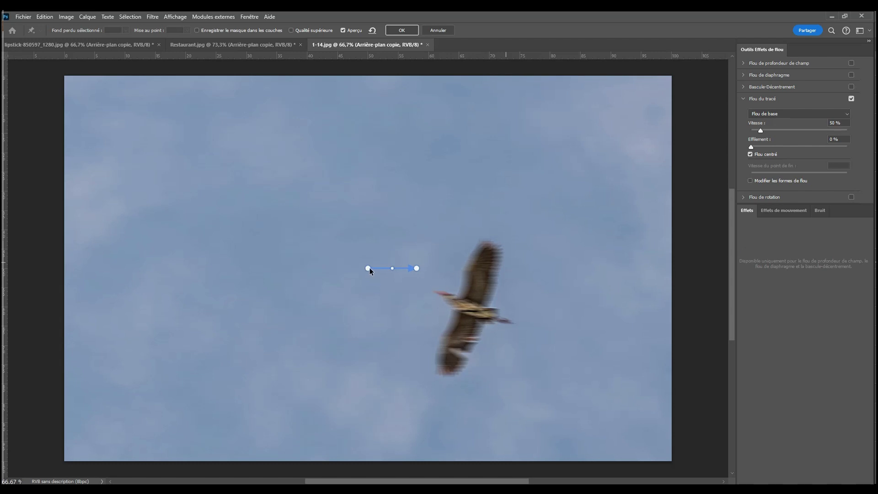
pyautogui.moveTo(369, 269); pyautogui.dragTo(636, 381)
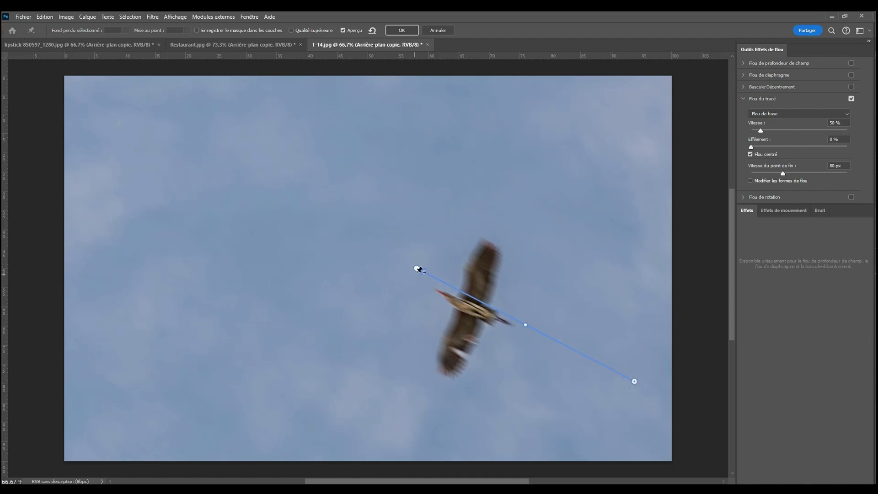
pyautogui.moveTo(417, 270); pyautogui.dragTo(499, 317)
pyautogui.moveTo(760, 131); pyautogui.dragTo(729, 133)
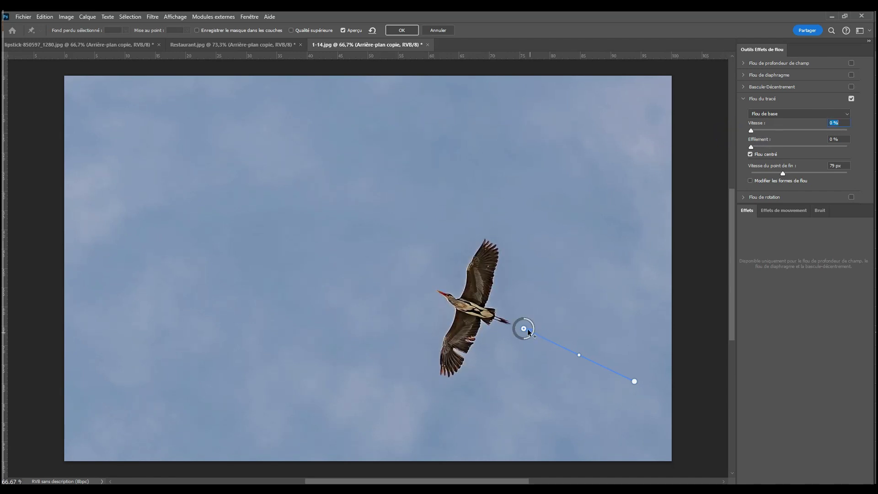
pyautogui.moveTo(523, 328); pyautogui.dragTo(476, 312)
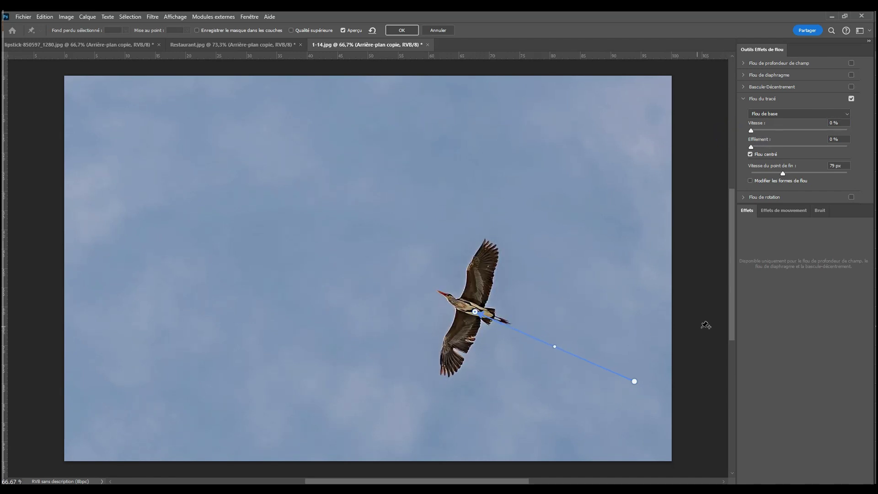
# Set the path blur's speed to 130 % and its taper to 15 %
pyautogui.moveTo(754, 132); pyautogui.dragTo(775, 133)
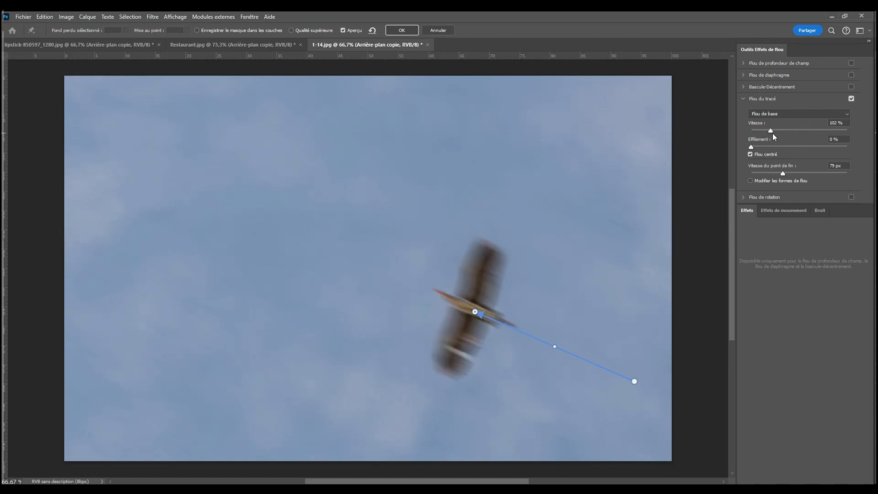
pyautogui.click(772, 133)
pyautogui.moveTo(751, 147); pyautogui.dragTo(789, 152)
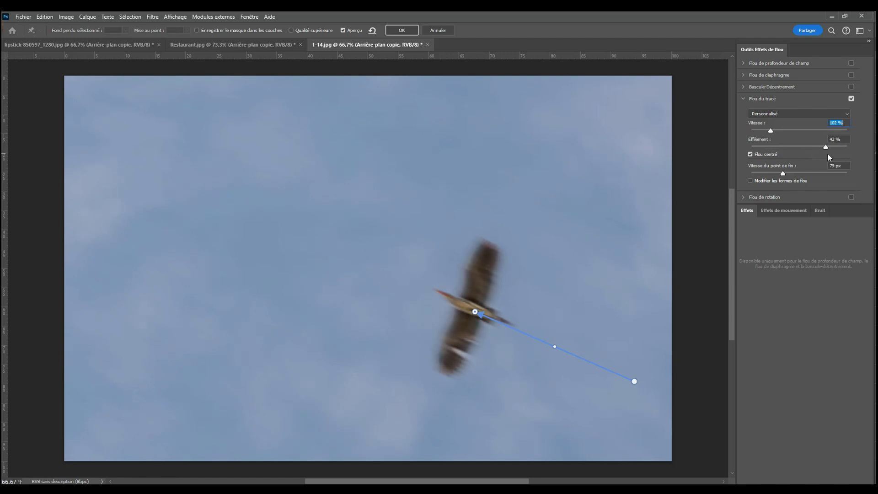
pyautogui.moveTo(828, 152); pyautogui.dragTo(781, 152)
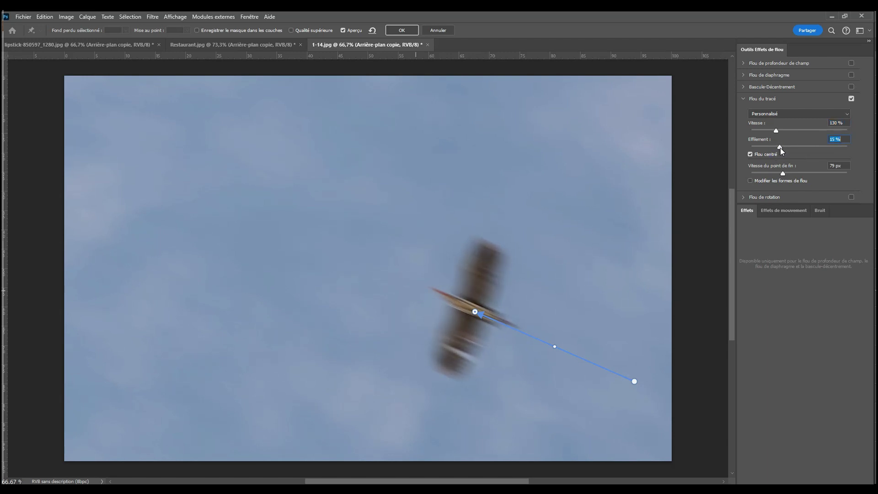
# Try the path blur's taper at 100 %, reduce it to 10 %, and set the speed to 137 %
pyautogui.moveTo(781, 151); pyautogui.dragTo(757, 152)
pyautogui.moveTo(755, 147); pyautogui.dragTo(846, 154)
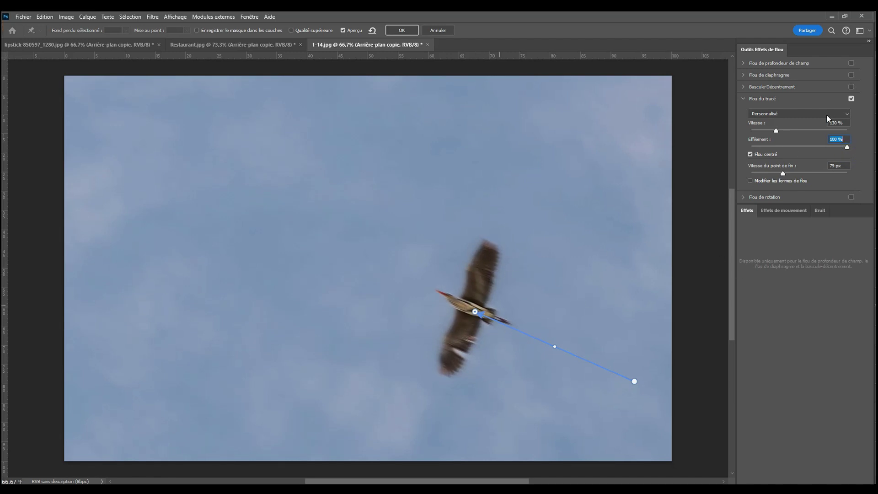
pyautogui.moveTo(847, 147); pyautogui.dragTo(773, 150)
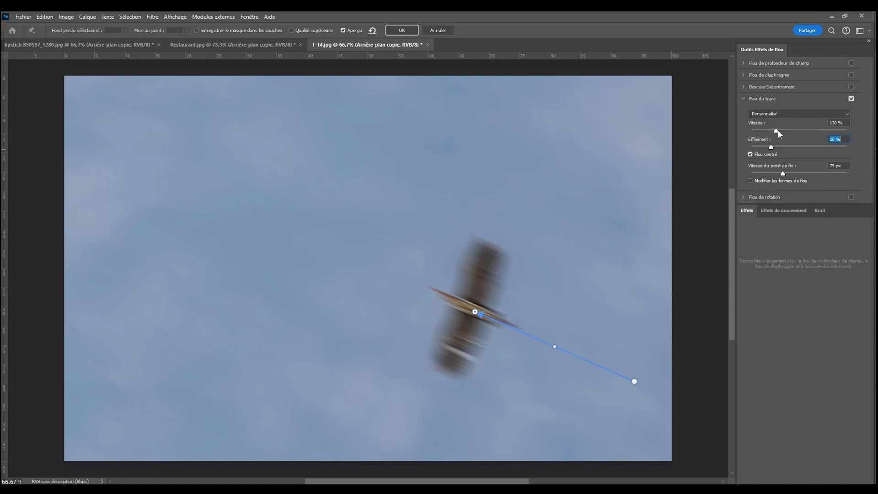
pyautogui.moveTo(777, 131); pyautogui.dragTo(794, 135)
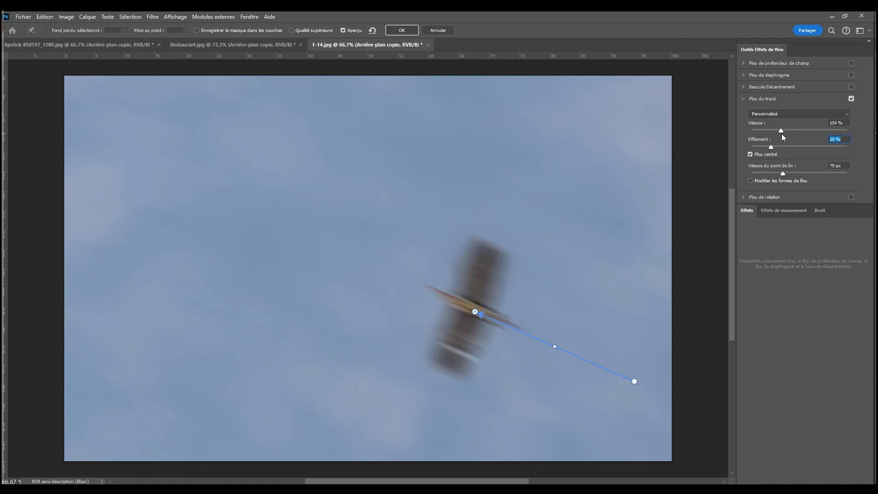
pyautogui.click(778, 133)
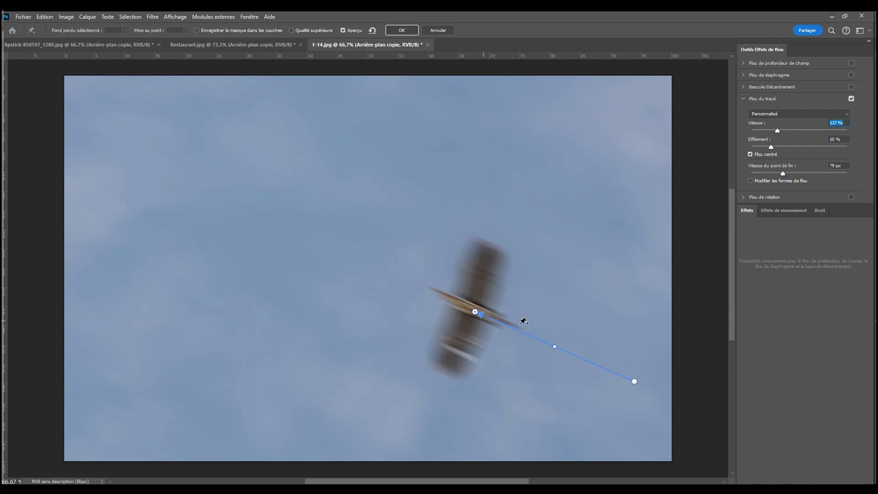
# Shorten the blur path by moving its far end closer to the bird, and set speed to 52 % and taper to 23 %
pyautogui.moveTo(635, 381); pyautogui.dragTo(576, 360)
pyautogui.moveTo(624, 373)
pyautogui.moveTo(547, 342)
pyautogui.mouseDown()
pyautogui.moveTo(543, 334)
pyautogui.moveTo(575, 290)
pyautogui.moveTo(505, 386)
pyautogui.moveTo(551, 331)
pyautogui.moveTo(542, 339)
pyautogui.mouseUp()
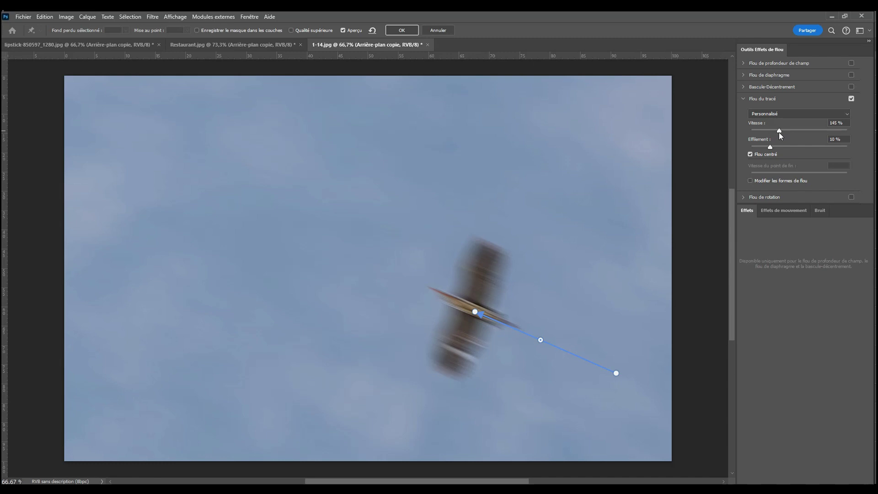
pyautogui.moveTo(778, 131)
pyautogui.mouseDown()
pyautogui.moveTo(764, 135)
pyautogui.moveTo(775, 147)
pyautogui.mouseUp()
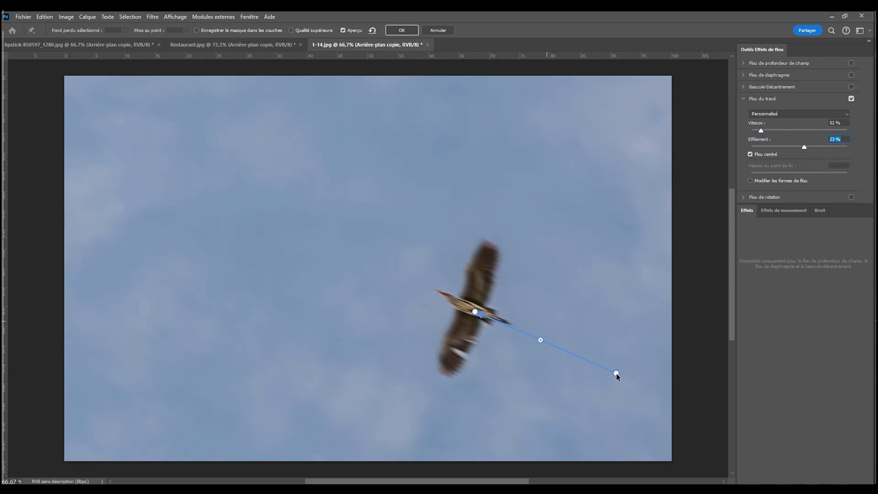
# Shift the blur path's middle point and raise its far end to bend the path into a curve behind the bird
pyautogui.moveTo(616, 374); pyautogui.dragTo(605, 367)
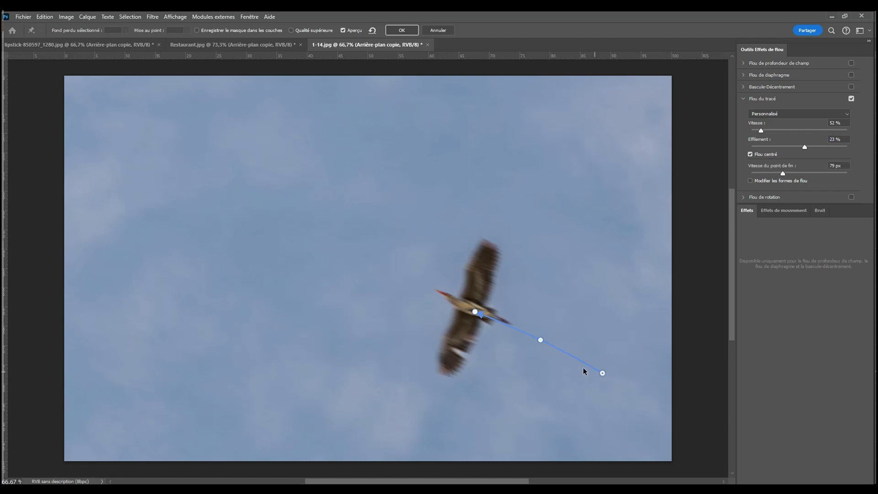
pyautogui.click(605, 367)
pyautogui.moveTo(540, 340)
pyautogui.mouseDown()
pyautogui.moveTo(572, 336)
pyautogui.moveTo(588, 320)
pyautogui.moveTo(568, 347)
pyautogui.moveTo(510, 375)
pyautogui.moveTo(550, 341)
pyautogui.mouseUp()
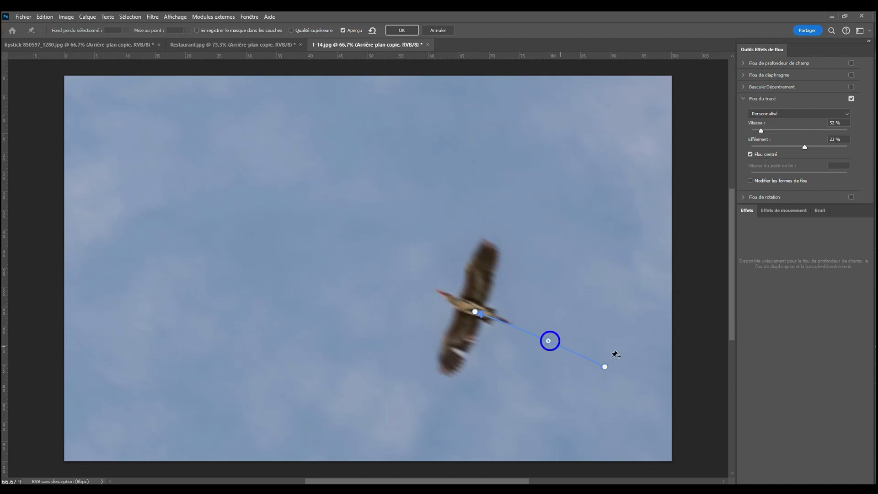
pyautogui.moveTo(605, 367); pyautogui.dragTo(599, 282)
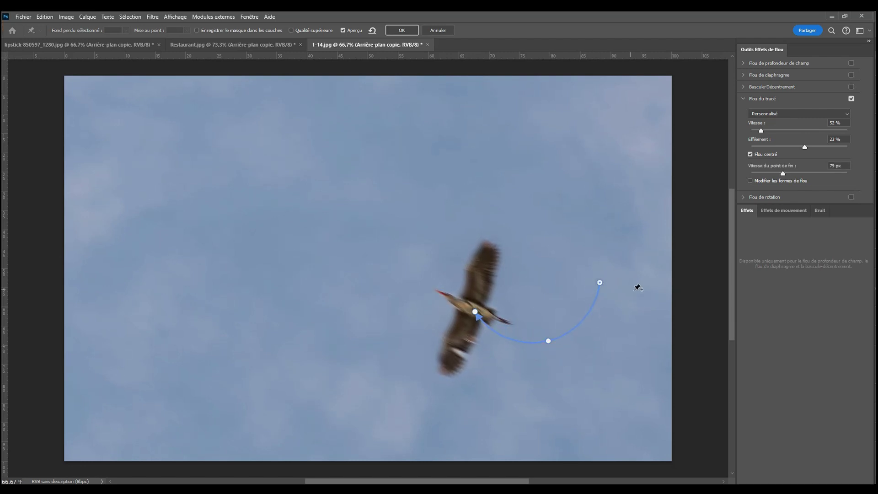
# Enable editing of the blur shapes and adjust the blur shapes at the path's far end and near the bird
pyautogui.click(750, 181)
pyautogui.moveTo(599, 307); pyautogui.dragTo(616, 375)
pyautogui.moveTo(462, 292); pyautogui.dragTo(486, 294)
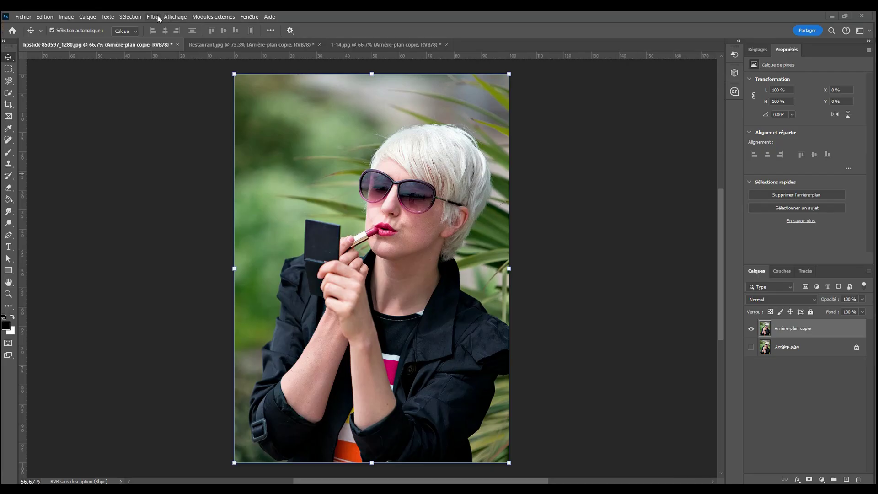
# Try a Spin Blur on the portrait's layer copy, move its centre onto the woman's face and set the blur angle to 102°
pyautogui.click(152, 16)
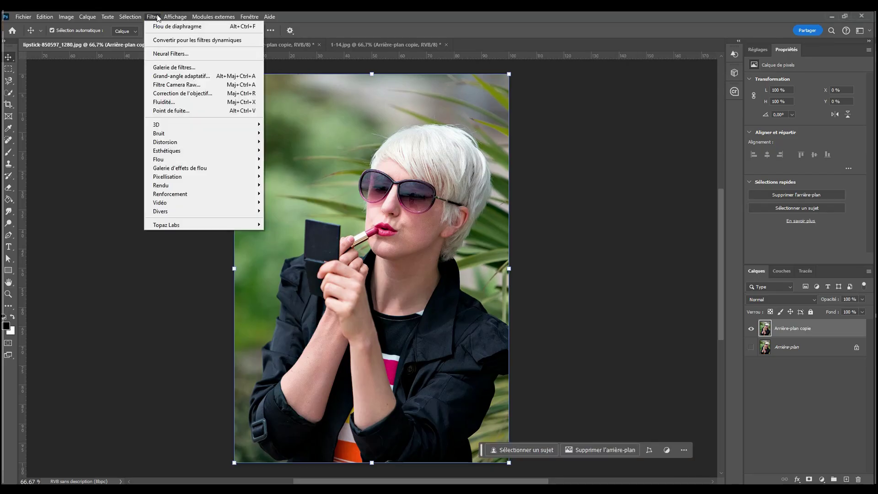
pyautogui.moveTo(200, 171)
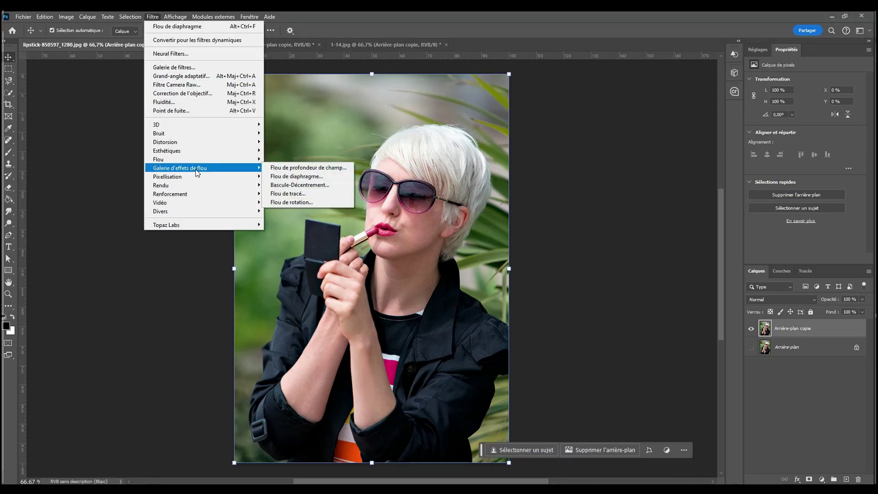
pyautogui.click(322, 204)
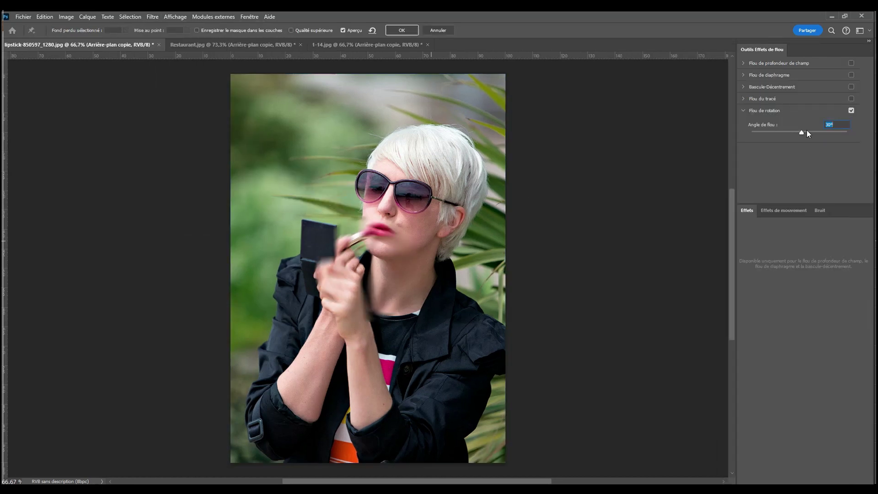
pyautogui.moveTo(802, 134); pyautogui.dragTo(823, 144)
pyautogui.moveTo(373, 275); pyautogui.dragTo(392, 205)
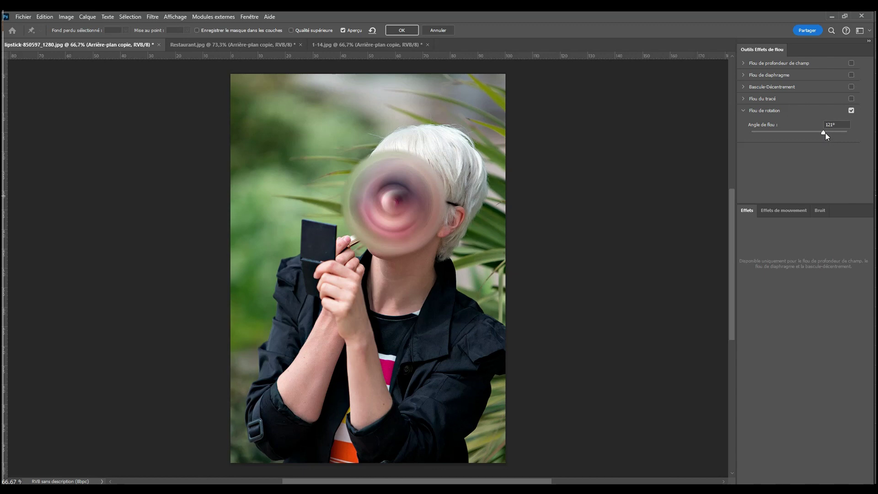
pyautogui.moveTo(825, 133)
pyautogui.mouseDown()
pyautogui.moveTo(783, 138)
pyautogui.moveTo(852, 146)
pyautogui.moveTo(782, 143)
pyautogui.moveTo(821, 145)
pyautogui.mouseUp()
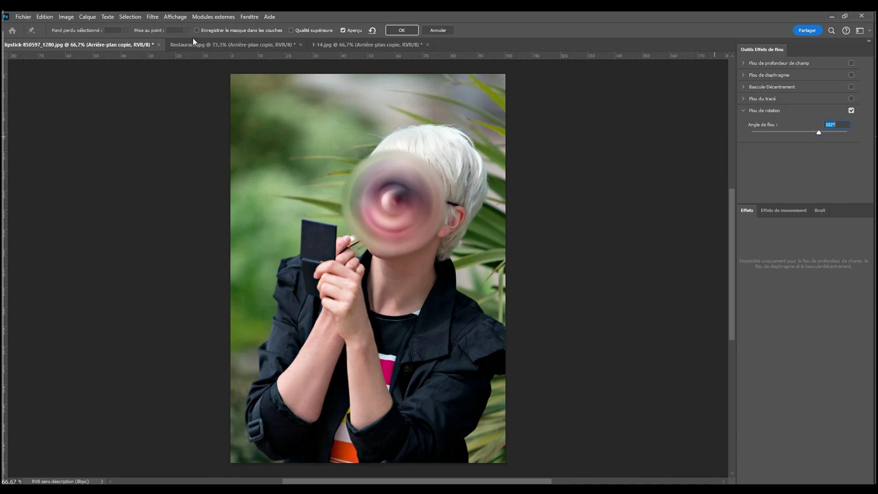
# Turn on the display of the blur's editing pins (Modifier les épingles)
pyautogui.click(174, 17)
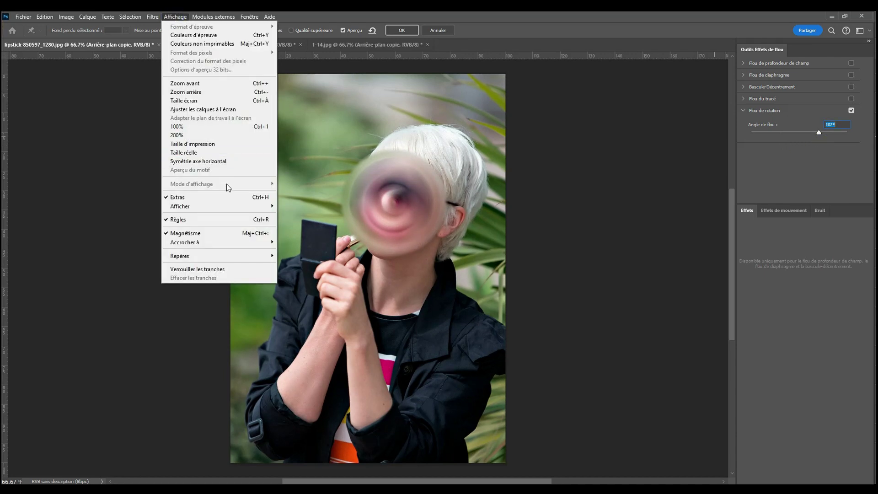
pyautogui.moveTo(231, 206)
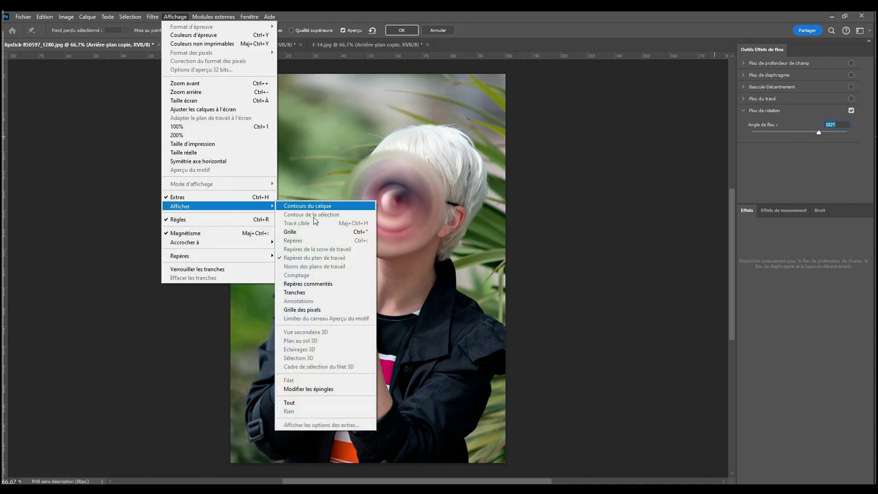
pyautogui.click(339, 389)
# Try shrinking the spin blur area over the eyes and stretching it into a wide ellipse
pyautogui.moveTo(435, 163)
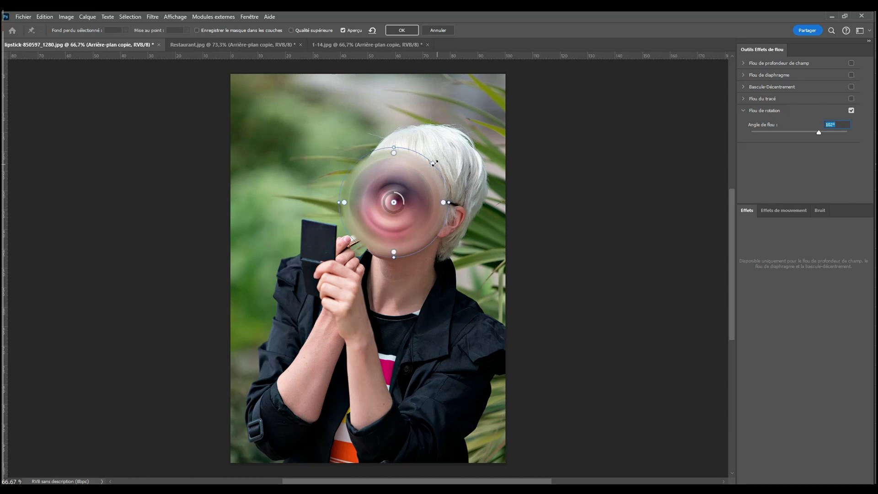
pyautogui.moveTo(434, 163); pyautogui.dragTo(433, 205)
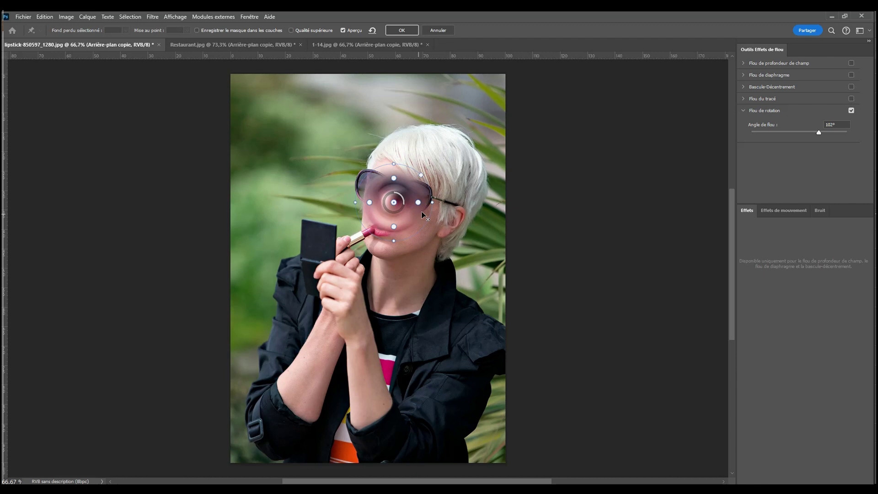
pyautogui.moveTo(437, 204); pyautogui.dragTo(479, 209)
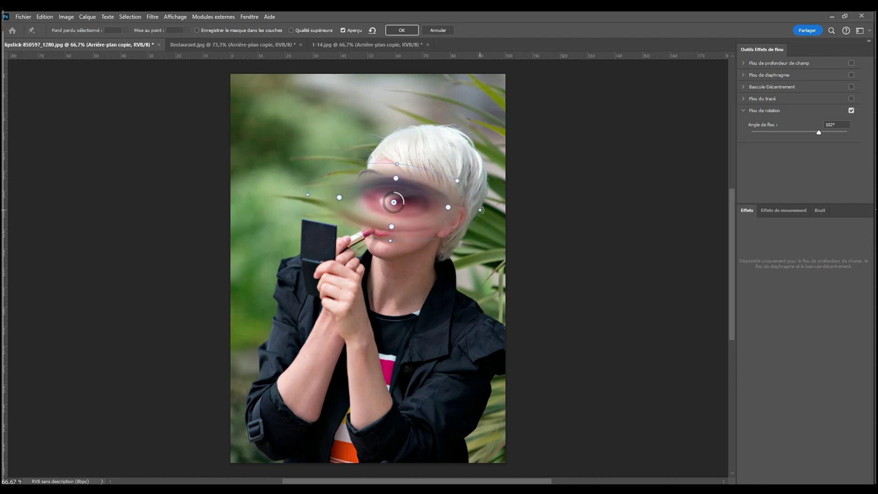
pyautogui.moveTo(400, 164); pyautogui.dragTo(366, 245)
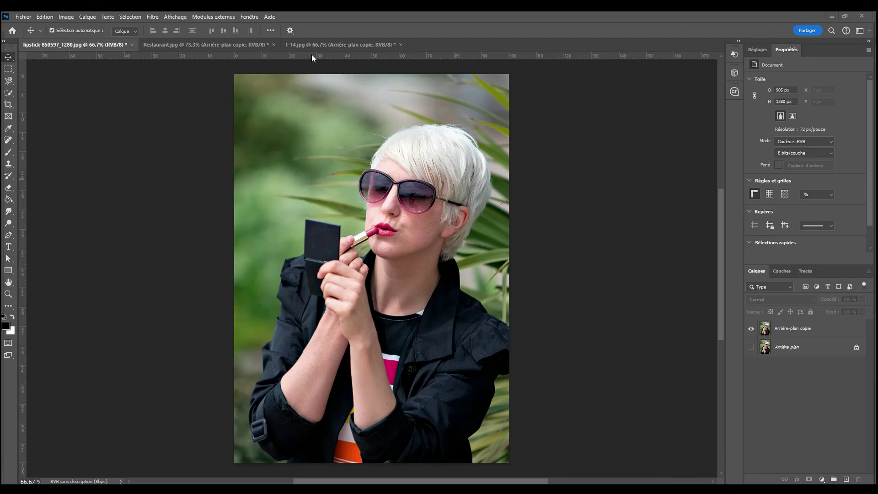
# Select the Arrière-plan copie layer and start a Field Blur (Flou de profondeur de champ) on it
pyautogui.click(175, 18)
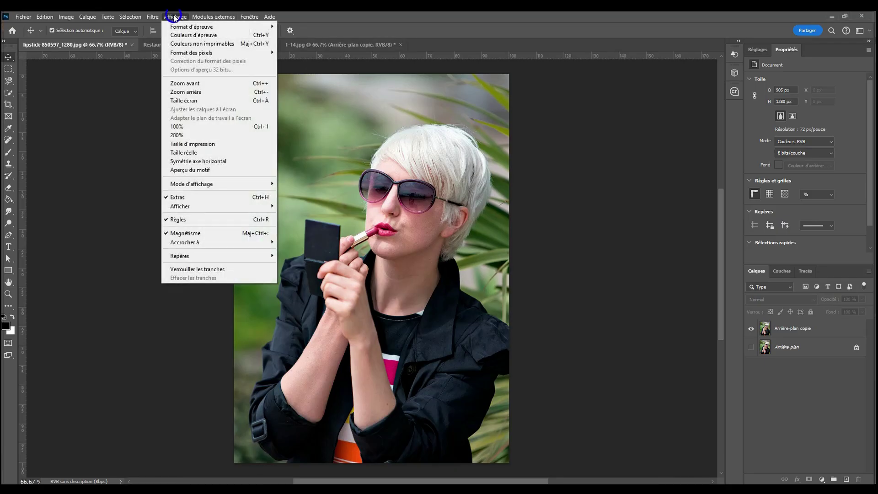
pyautogui.moveTo(153, 18)
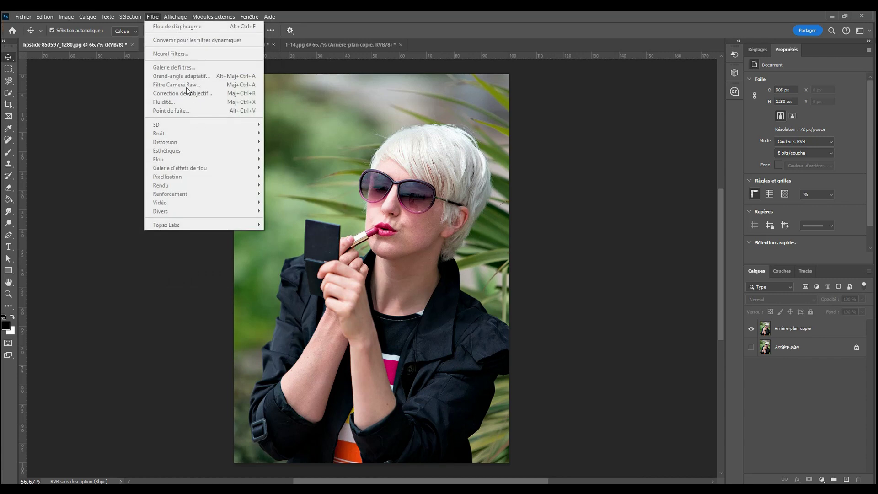
pyautogui.click(824, 332)
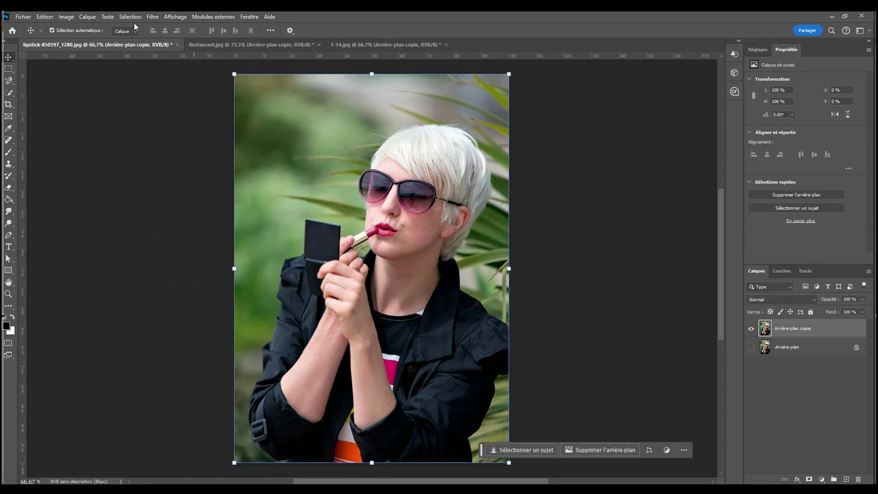
pyautogui.click(153, 18)
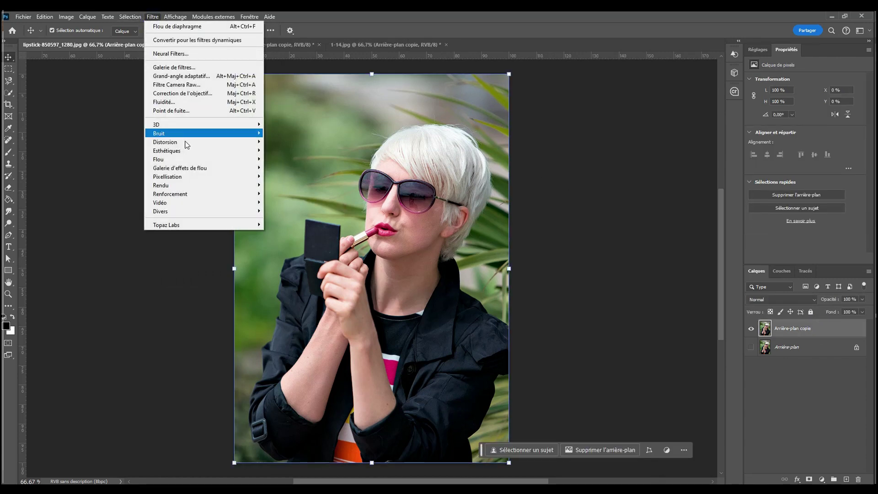
pyautogui.moveTo(263, 172)
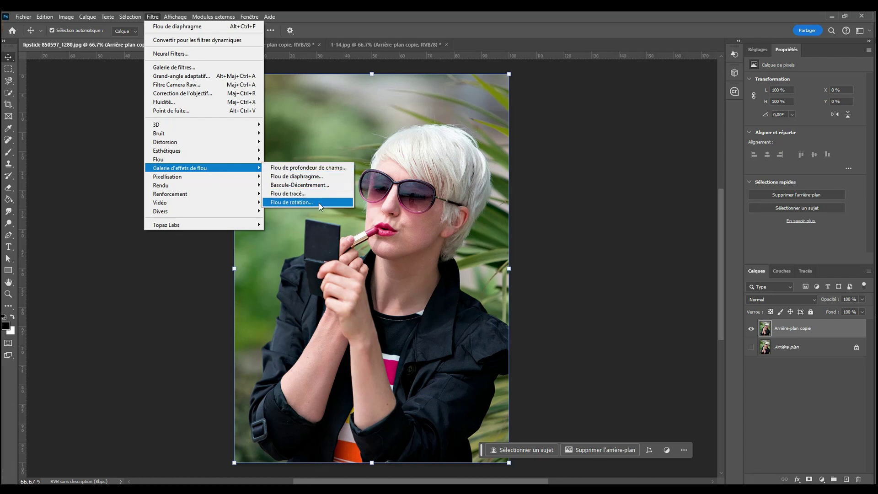
pyautogui.click(335, 169)
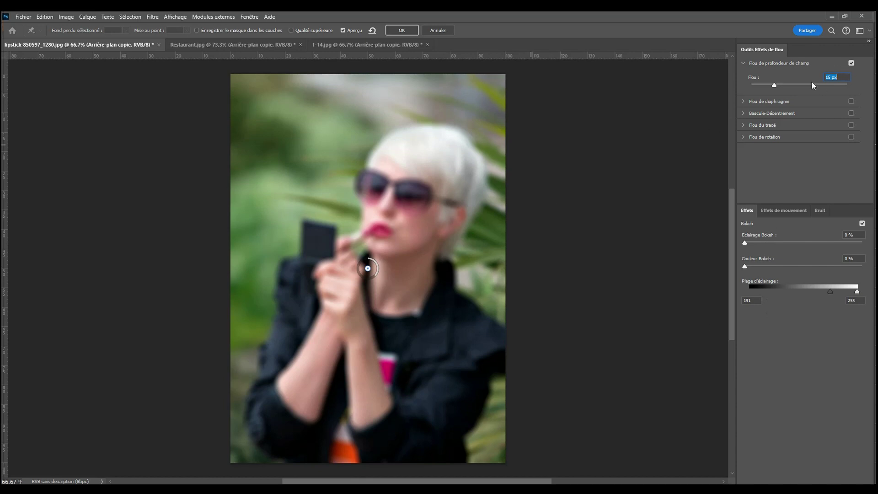
# Disable Field Blur, enable Iris Blur (Flou de diaphragme) instead, and move its ellipse onto the woman's face
pyautogui.click(853, 63)
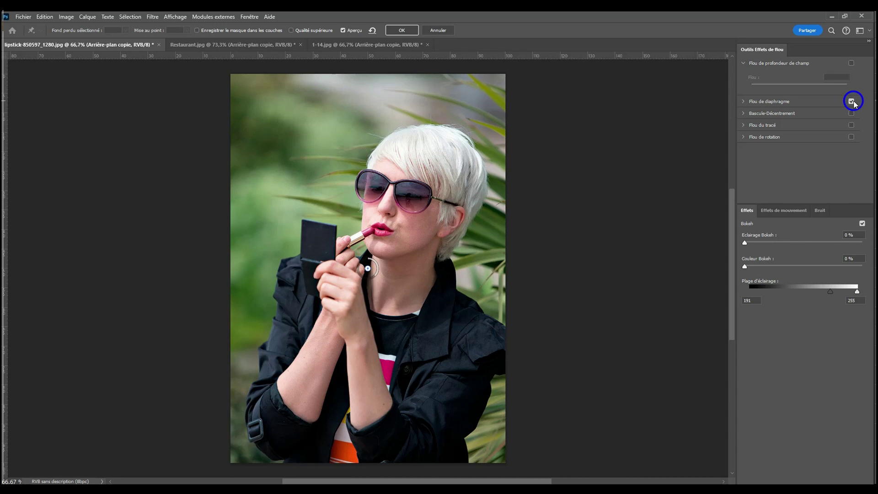
pyautogui.click(745, 101)
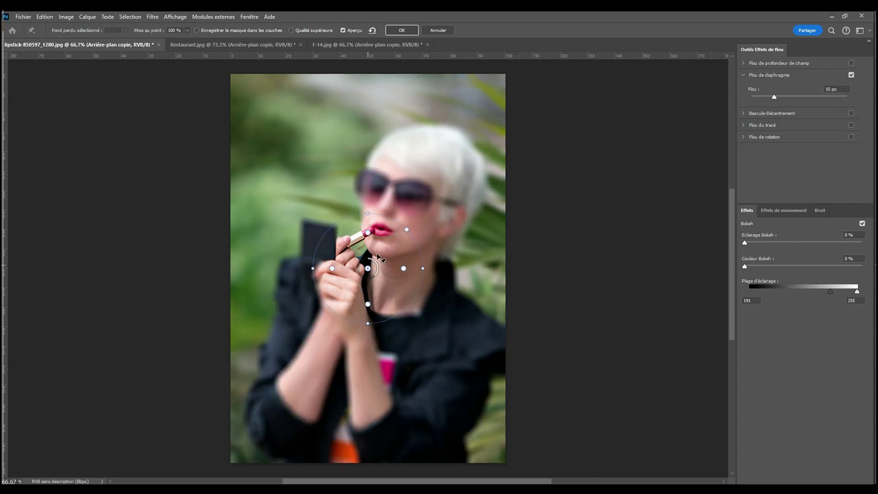
pyautogui.moveTo(369, 269); pyautogui.dragTo(394, 221)
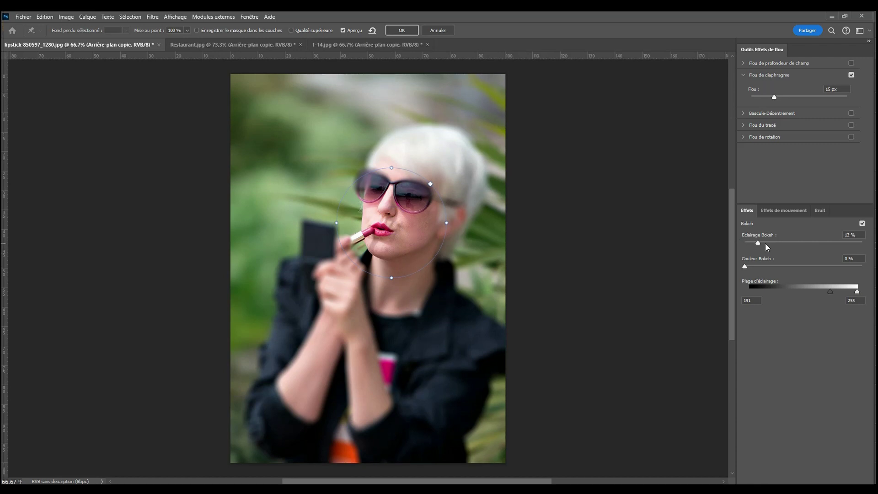
# Set the light bokeh to 23 %, the bokeh colour to 97 % and the light range to 109–211
pyautogui.moveTo(764, 243); pyautogui.dragTo(859, 267)
pyautogui.moveTo(785, 242)
pyautogui.mouseDown()
pyautogui.moveTo(770, 249)
pyautogui.moveTo(815, 249)
pyautogui.moveTo(776, 251)
pyautogui.mouseUp()
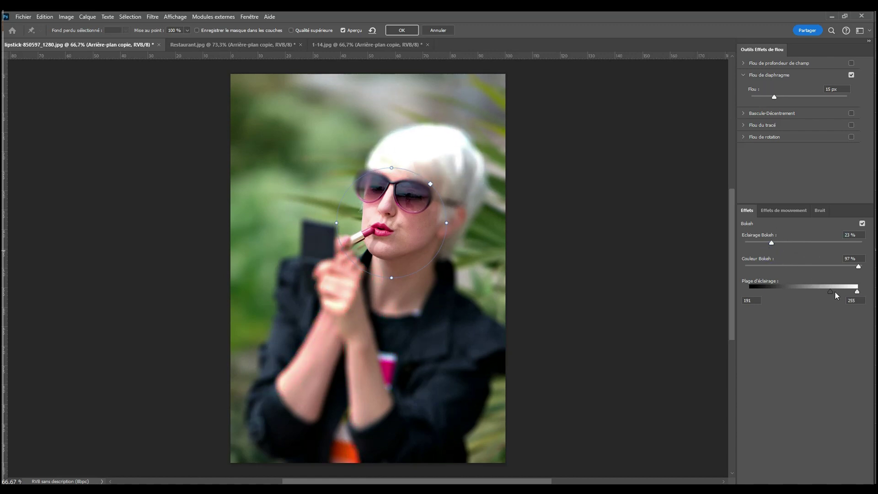
pyautogui.moveTo(832, 290); pyautogui.dragTo(797, 298)
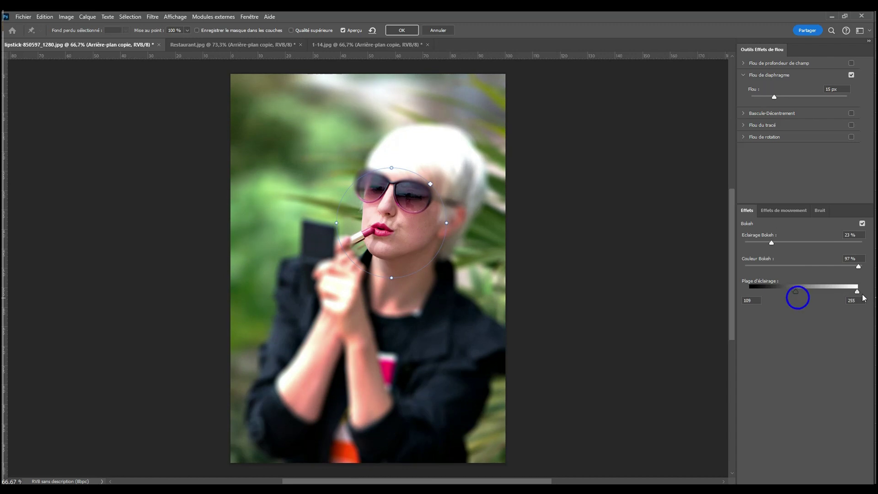
pyautogui.moveTo(858, 290); pyautogui.dragTo(841, 294)
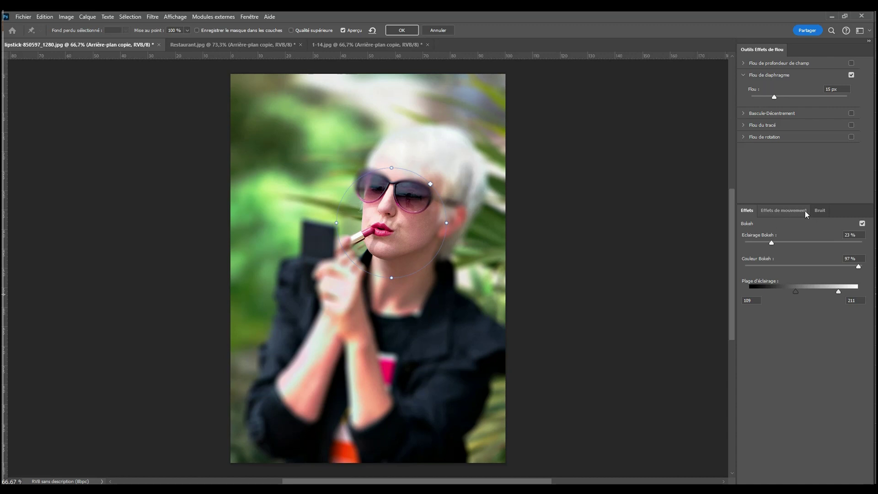
# Check the motion effects settings and add Gaussian noise of 44.36 % to the blurred areas
pyautogui.click(778, 210)
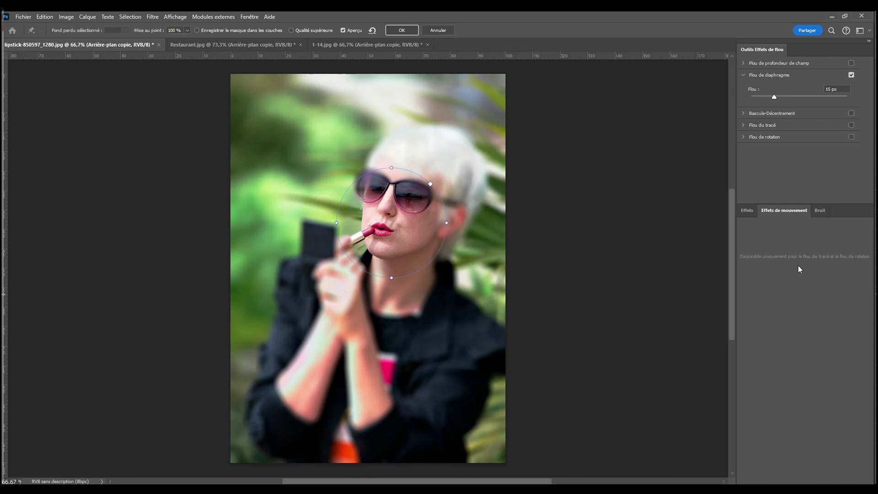
pyautogui.click(822, 210)
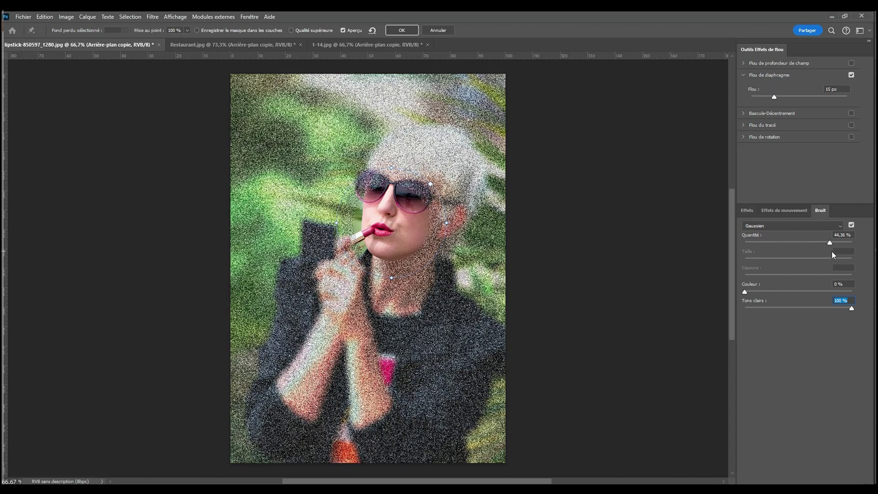
pyautogui.click(831, 246)
# Enlarge the iris blur ellipse in width and height so the whole head and hands stay sharp
pyautogui.moveTo(447, 223); pyautogui.dragTo(503, 222)
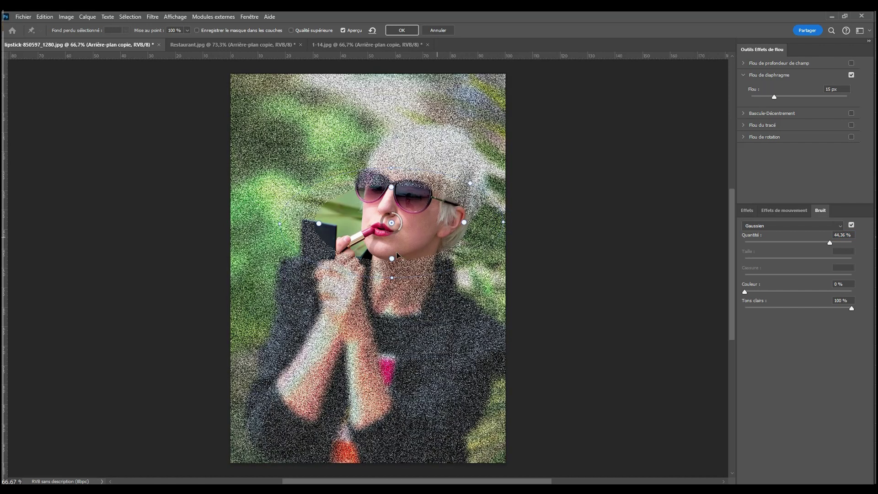
pyautogui.moveTo(392, 259); pyautogui.dragTo(392, 278)
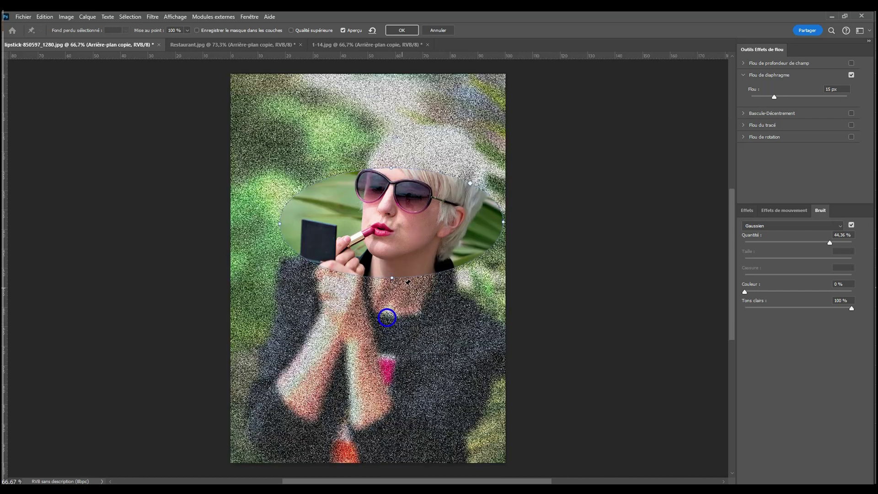
pyautogui.moveTo(392, 168); pyautogui.dragTo(392, 115)
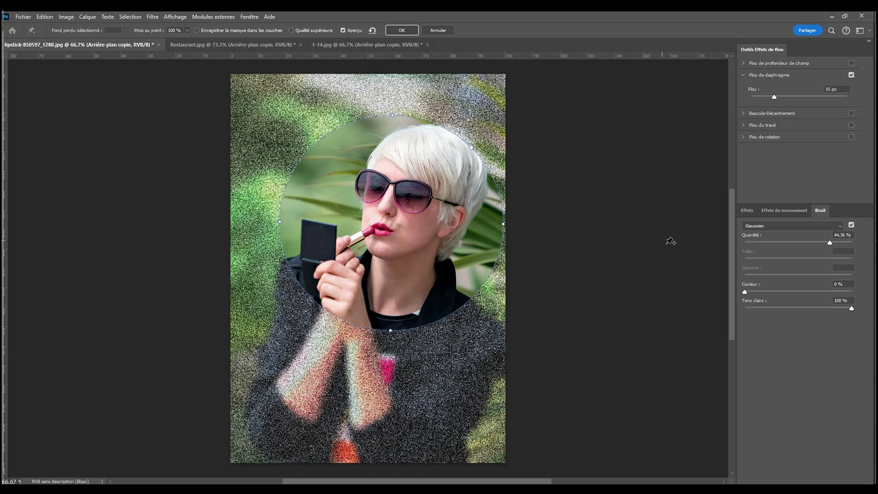
# Lower the Gaussian noise amount, switch the noise type to Uniforme and set its amount to 31.60 %
pyautogui.moveTo(830, 243); pyautogui.dragTo(800, 249)
pyautogui.click(839, 226)
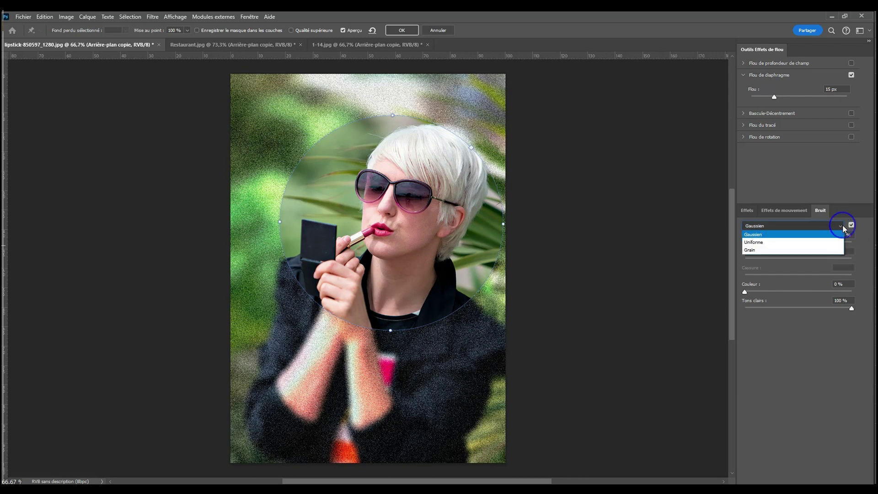
pyautogui.click(776, 247)
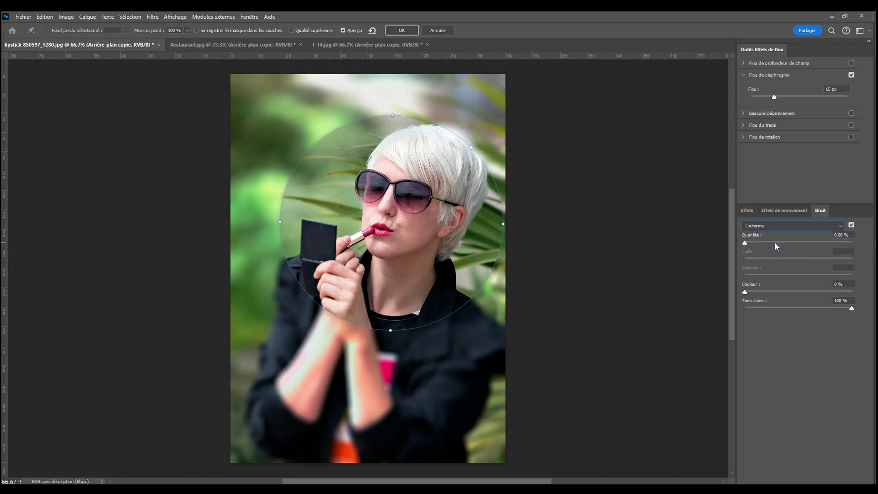
pyautogui.moveTo(806, 249)
pyautogui.mouseDown()
pyautogui.moveTo(840, 251)
pyautogui.moveTo(823, 252)
pyautogui.mouseUp()
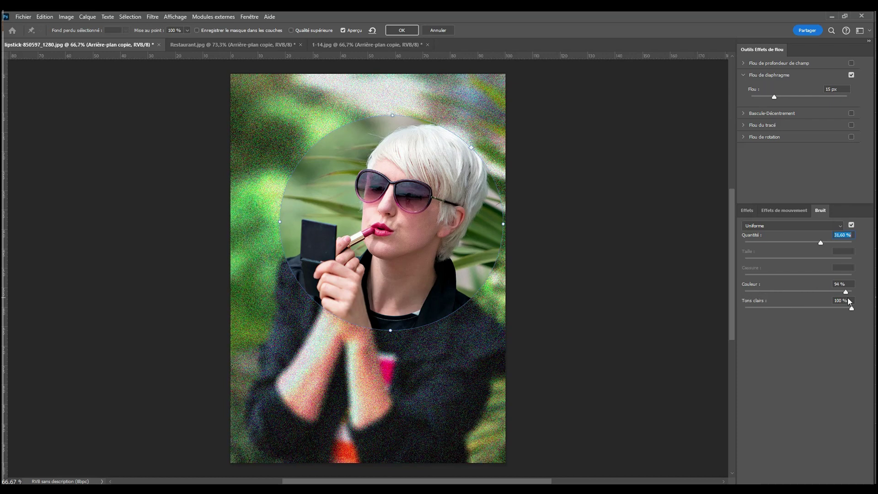
# Set the noise colour to 67 %, try highlights (Tons clairs) at 0 % and raise them to 14 %
pyautogui.moveTo(847, 297)
pyautogui.mouseDown()
pyautogui.moveTo(725, 302)
pyautogui.moveTo(851, 301)
pyautogui.mouseUp()
pyautogui.click(819, 301)
pyautogui.moveTo(850, 308); pyautogui.dragTo(732, 314)
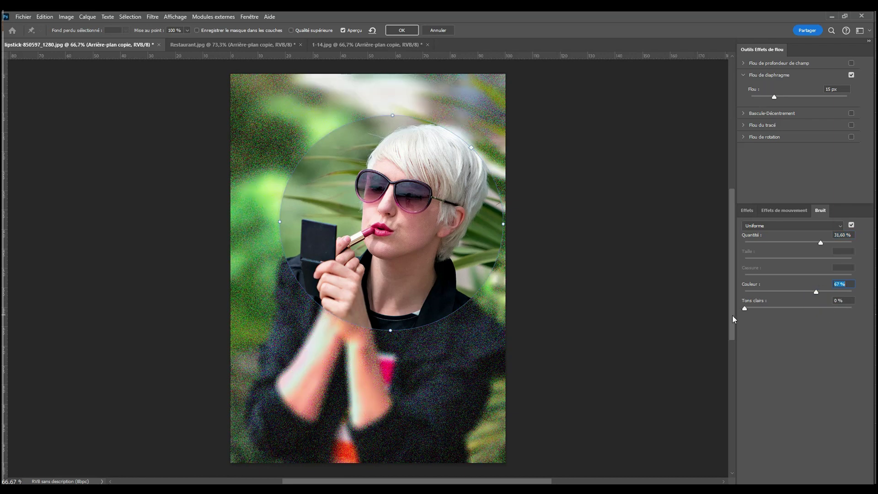
pyautogui.moveTo(836, 317); pyautogui.dragTo(774, 316)
pyautogui.click(761, 317)
# Narrow and flatten the iris blur ellipse, and move it up around the sunglasses
pyautogui.moveTo(504, 224); pyautogui.dragTo(468, 223)
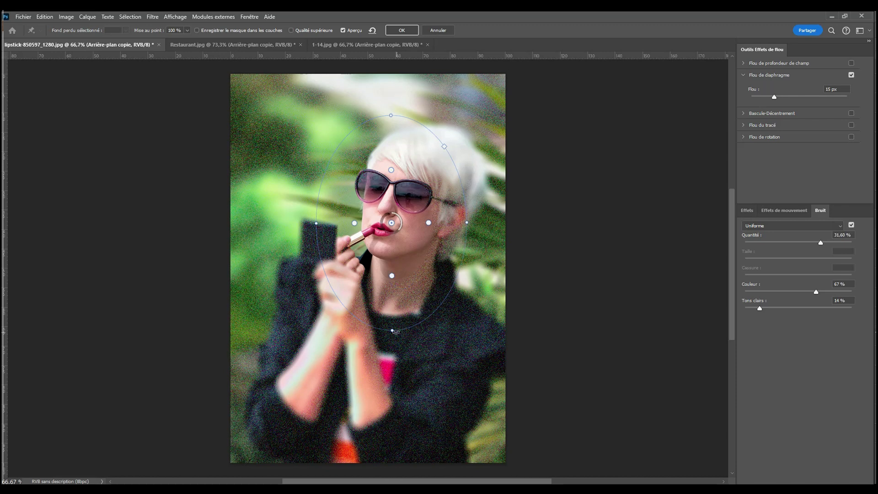
pyautogui.moveTo(392, 330); pyautogui.dragTo(395, 279)
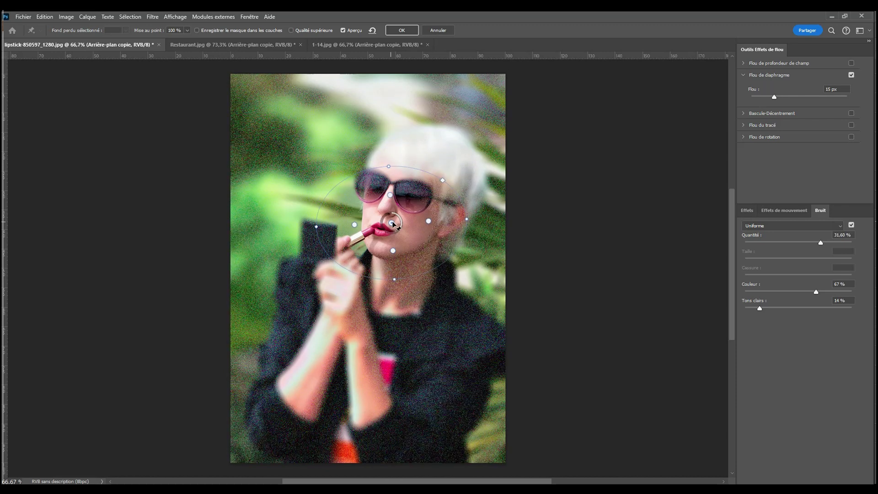
pyautogui.moveTo(392, 223); pyautogui.dragTo(389, 192)
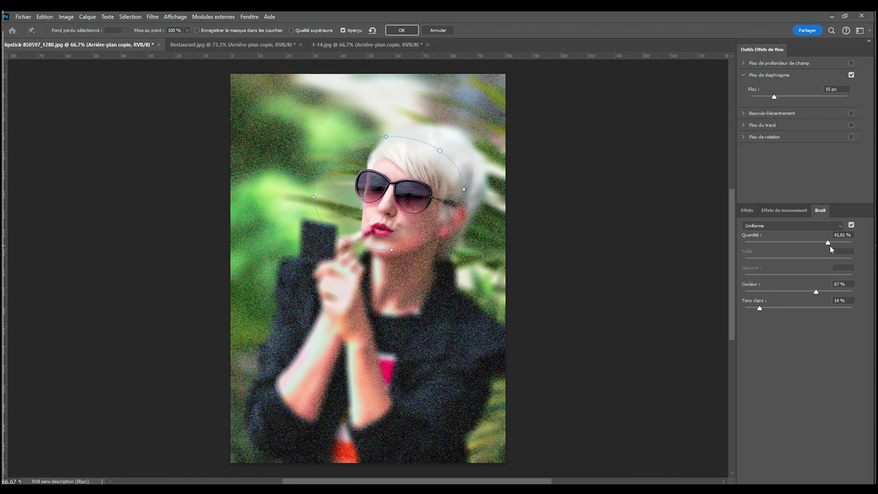
# Reduce the noise amount to 31.60 % and replace the iris blur with a path blur (Flou du tracé)
pyautogui.moveTo(830, 246); pyautogui.dragTo(823, 245)
pyautogui.click(778, 209)
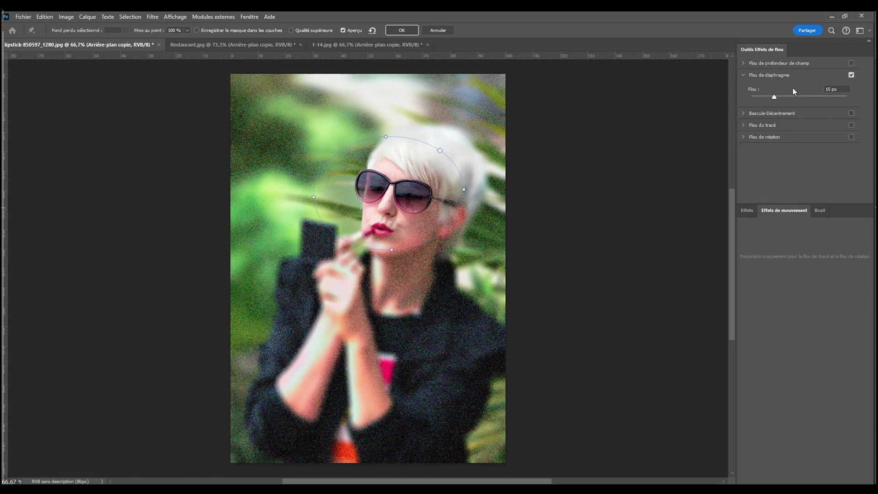
pyautogui.click(852, 75)
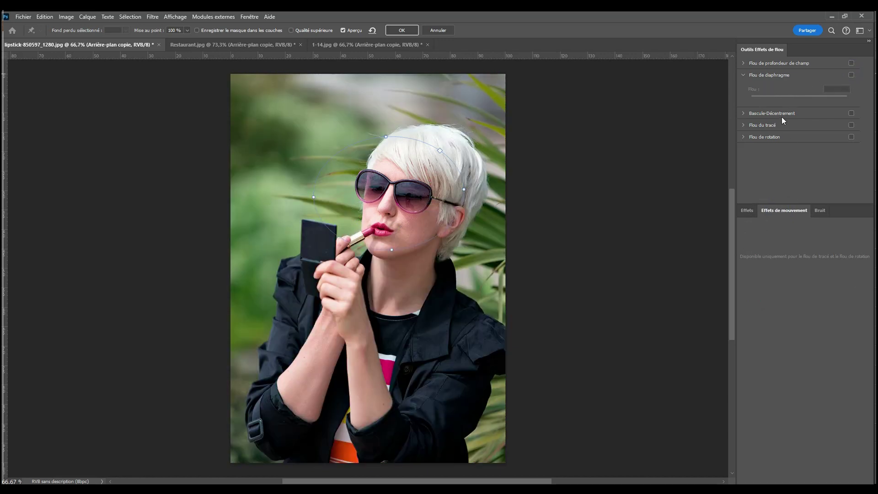
pyautogui.click(761, 126)
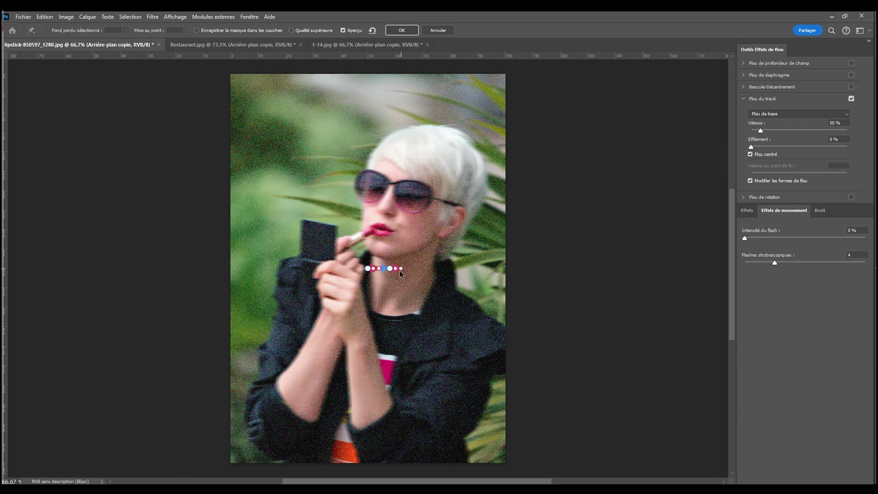
# Hide the blur shape handles and stretch the blur path into a straight diagonal from the forearm up to the sunglasses
pyautogui.moveTo(390, 269); pyautogui.dragTo(437, 266)
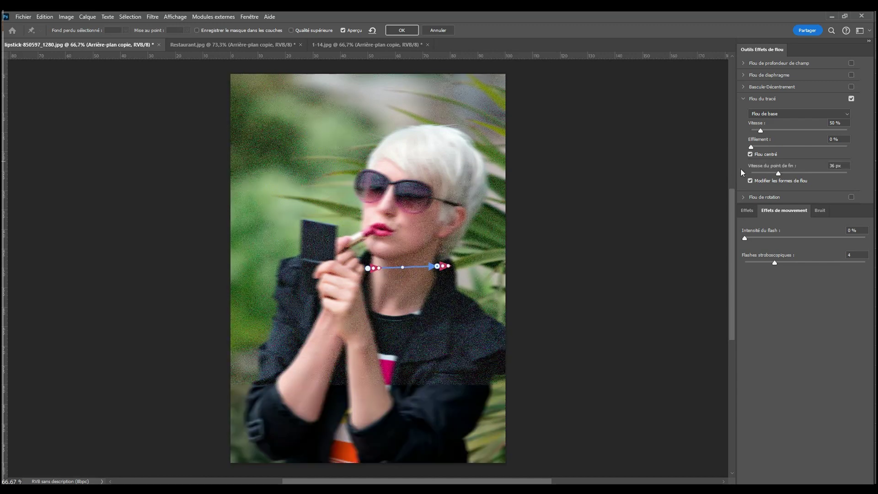
pyautogui.click(750, 180)
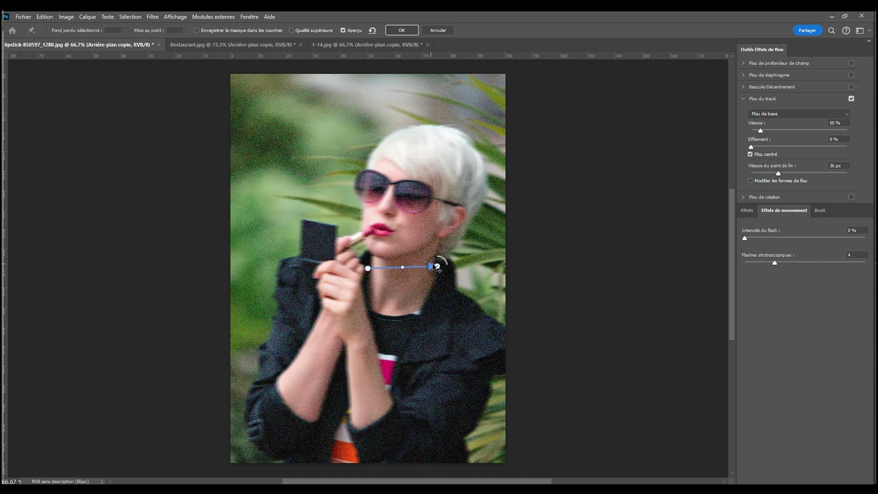
pyautogui.moveTo(402, 267); pyautogui.dragTo(409, 223)
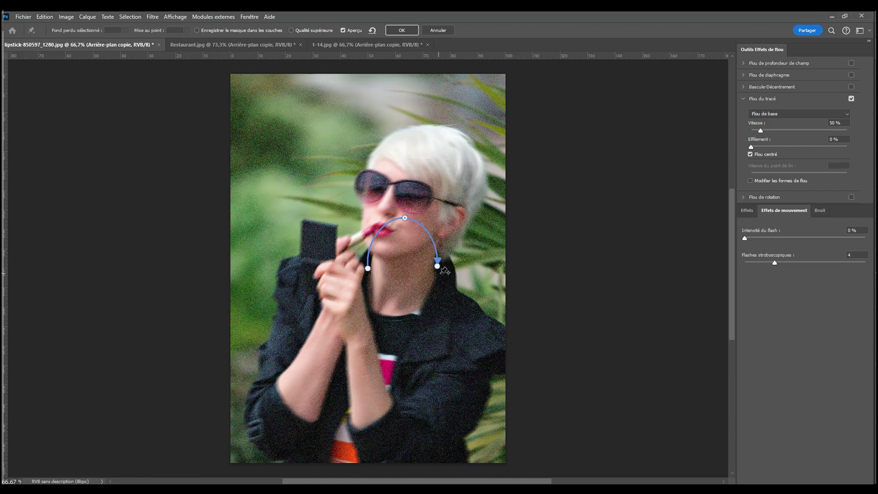
pyautogui.hotkey('ctrl', 'z')
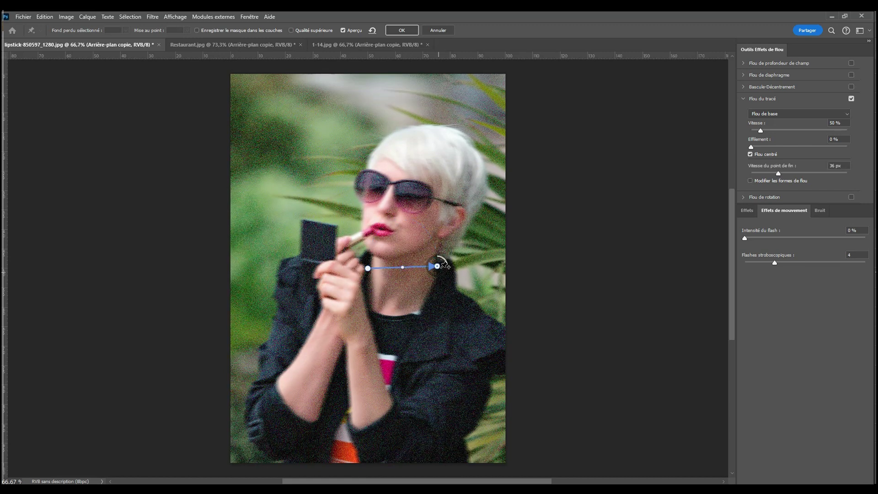
pyautogui.moveTo(438, 265); pyautogui.dragTo(400, 198)
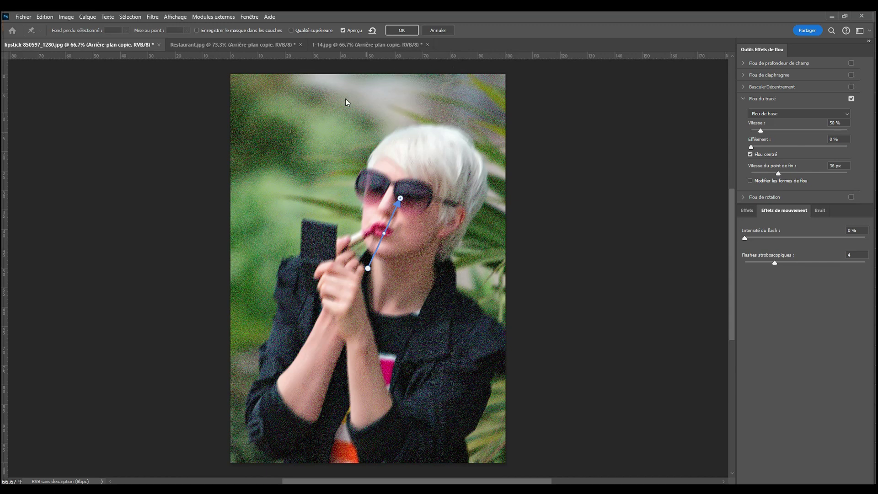
pyautogui.moveTo(368, 269); pyautogui.dragTo(317, 355)
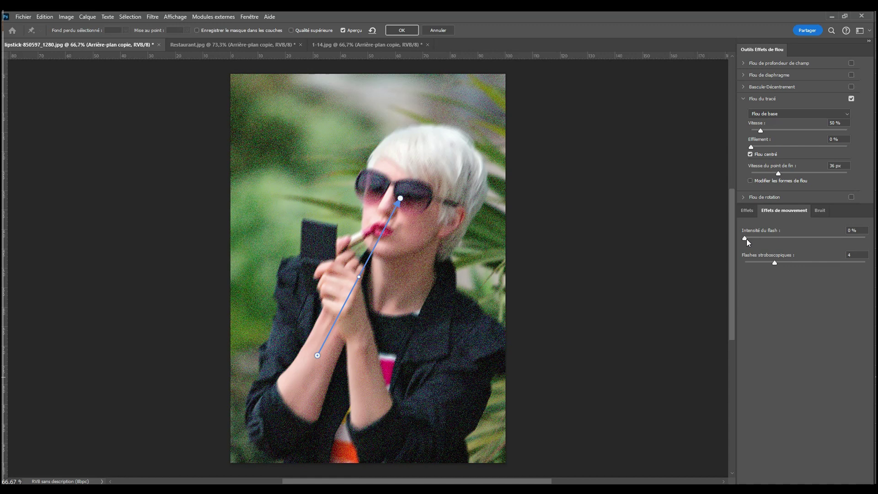
# Raise the path blur's flash intensity and turn off the noise
pyautogui.moveTo(746, 239); pyautogui.dragTo(768, 242)
pyautogui.click(746, 210)
pyautogui.click(820, 210)
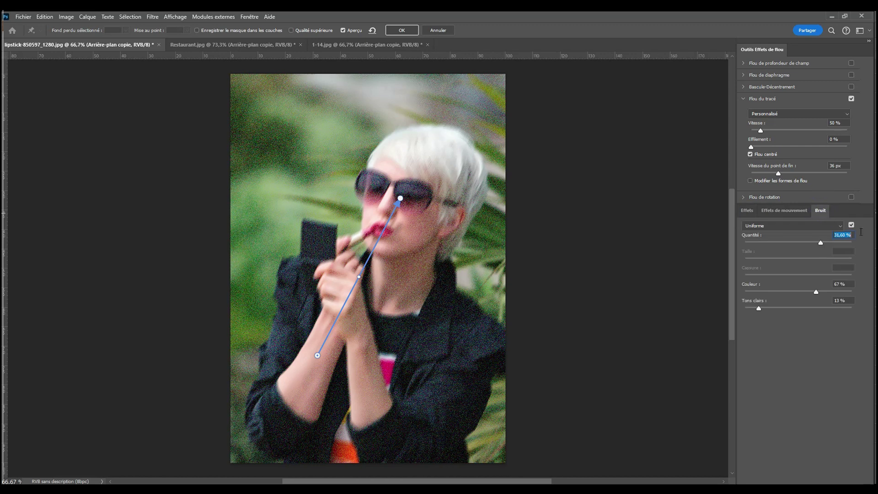
pyautogui.click(851, 225)
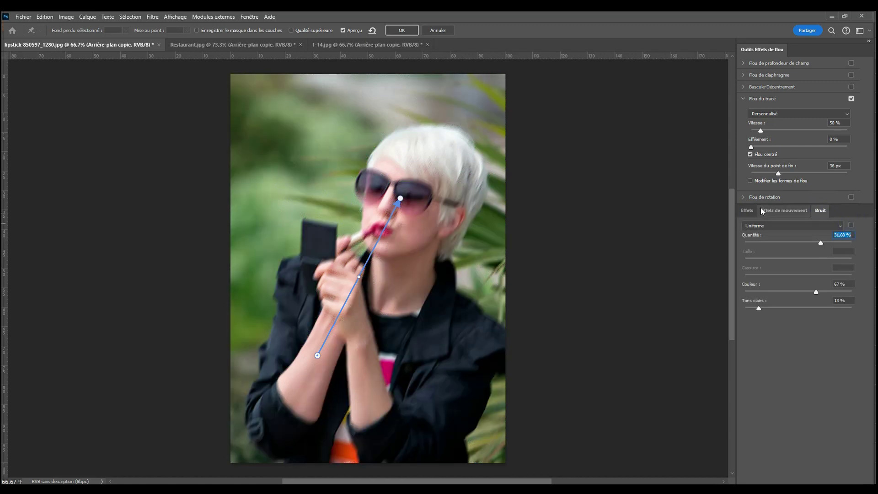
# Try different motion effect values, bringing the flash intensity to 68 % and the strobe flashes to 2
pyautogui.click(748, 210)
pyautogui.click(779, 212)
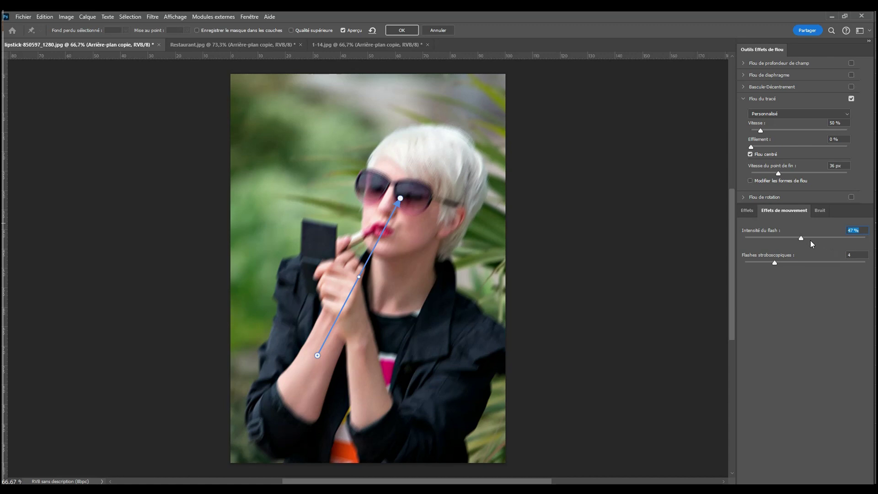
pyautogui.moveTo(803, 238); pyautogui.dragTo(759, 238)
pyautogui.moveTo(775, 263); pyautogui.dragTo(749, 266)
pyautogui.moveTo(840, 264); pyautogui.dragTo(763, 266)
pyautogui.click(825, 238)
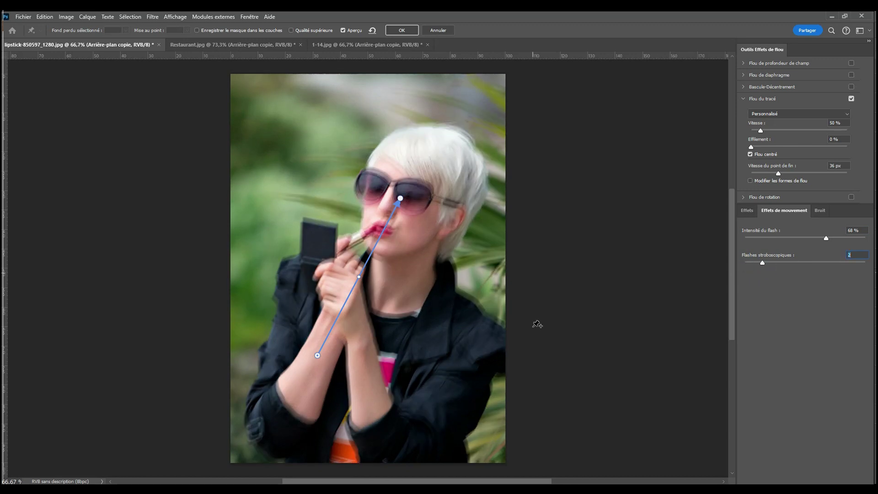
# Set the strobe flashes to 80 and try the flash intensity at 10 % and at a higher level
pyautogui.moveTo(828, 239); pyautogui.dragTo(853, 261)
pyautogui.click(764, 262)
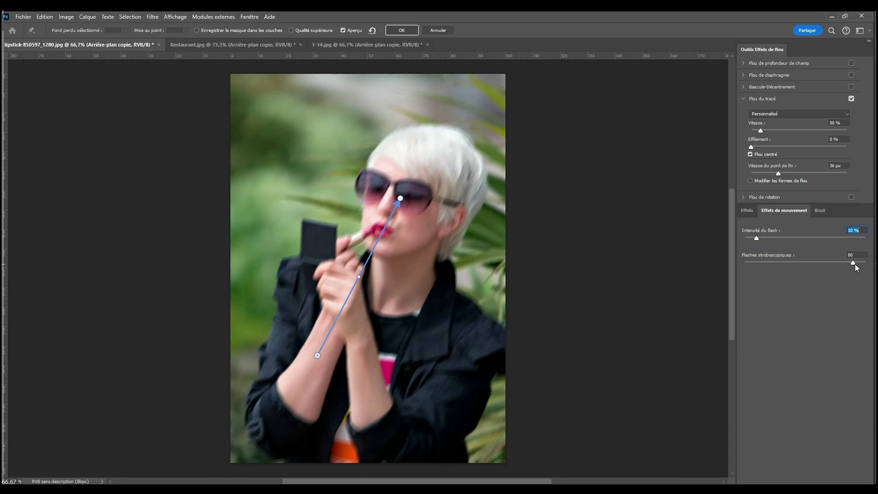
pyautogui.click(819, 237)
pyautogui.click(753, 212)
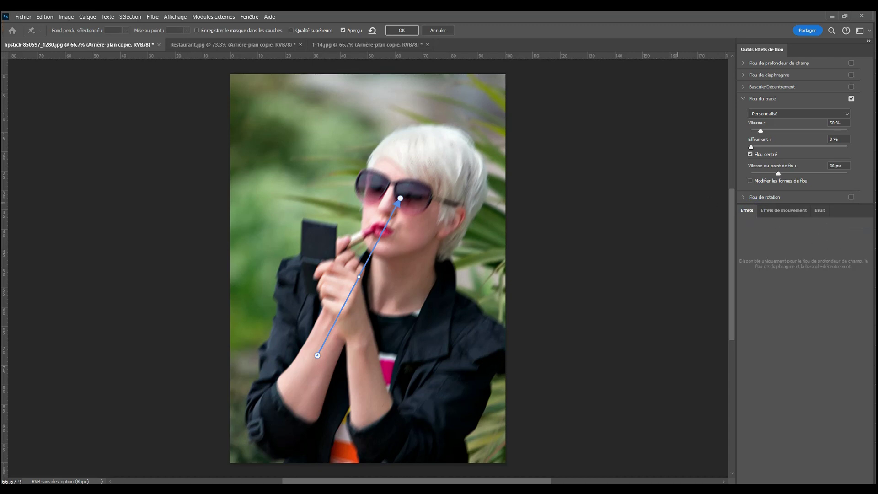